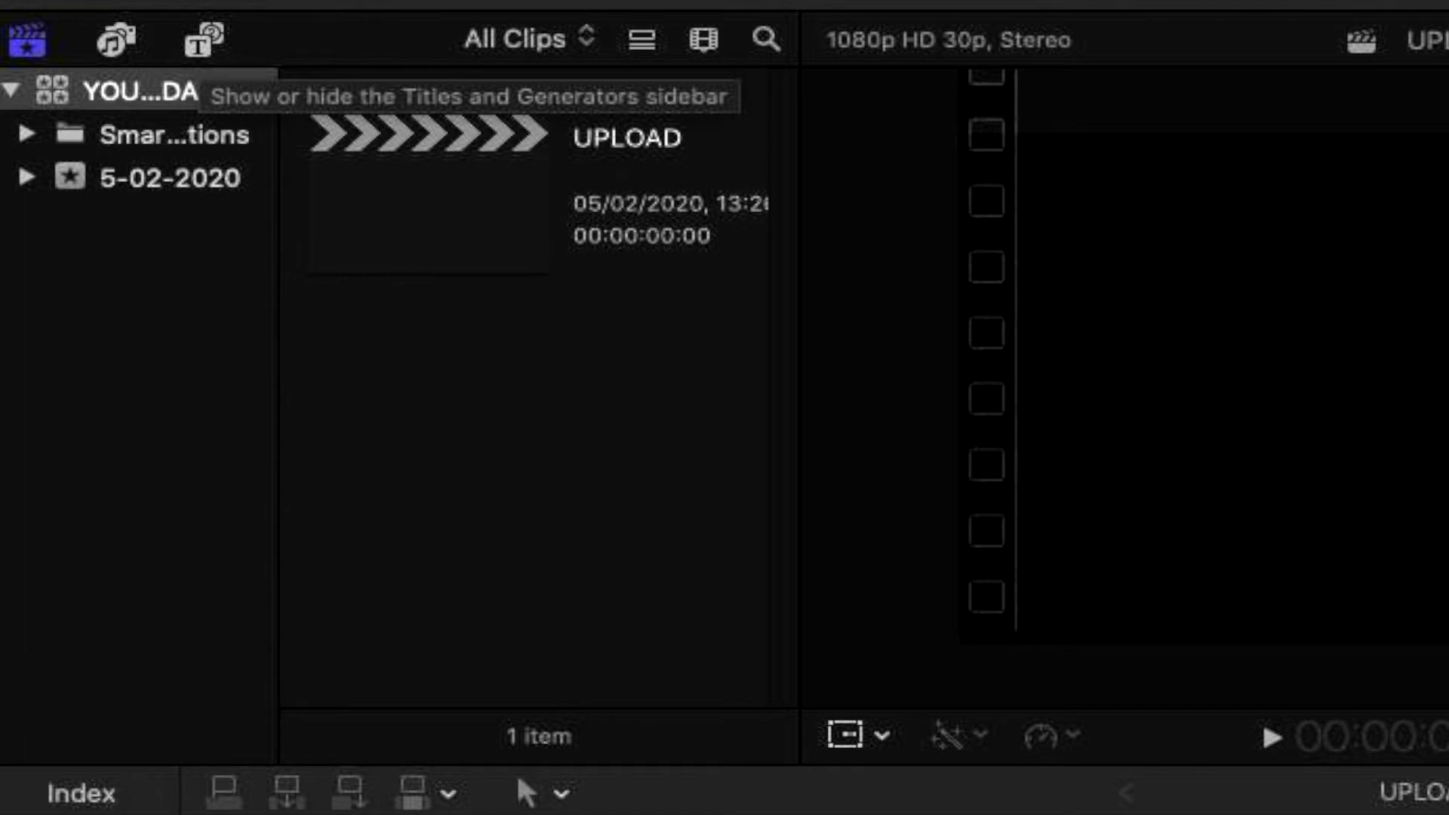
Step: Show the Titles and Generators browser and scroll through the installed generators
left_click(204, 39)
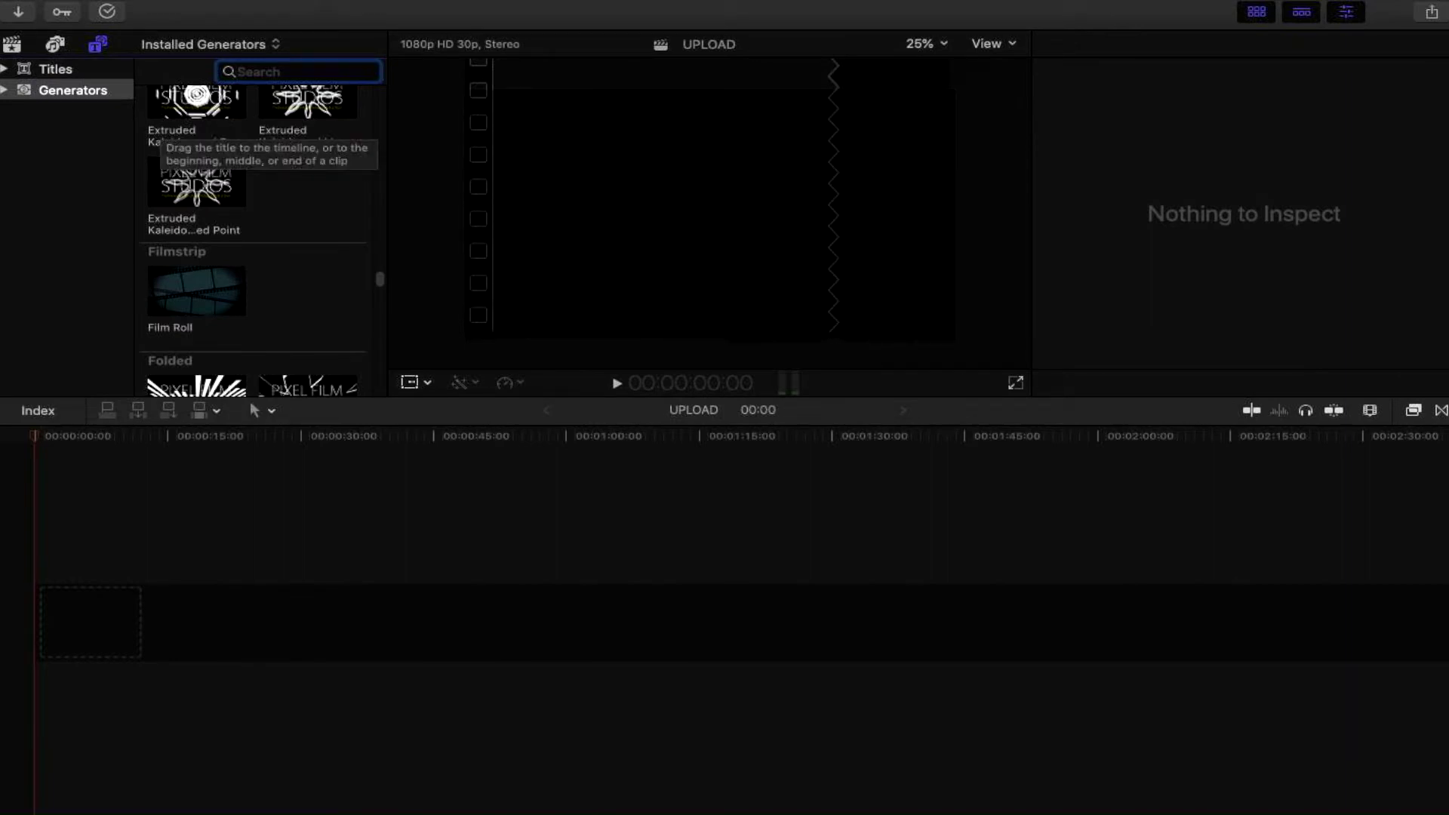
scroll(253, 241, "up", 15)
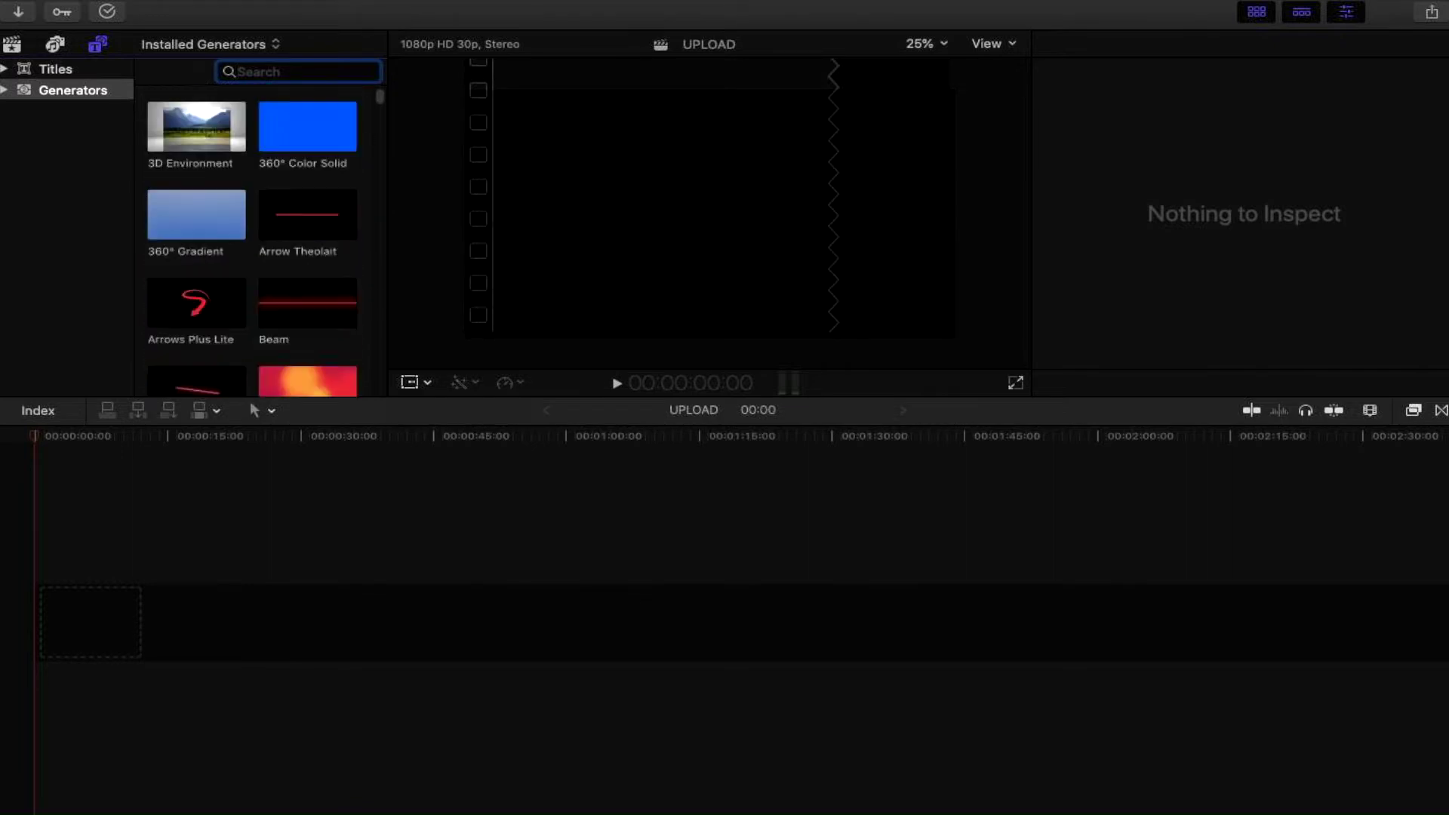
scroll(253, 242, "down", 15)
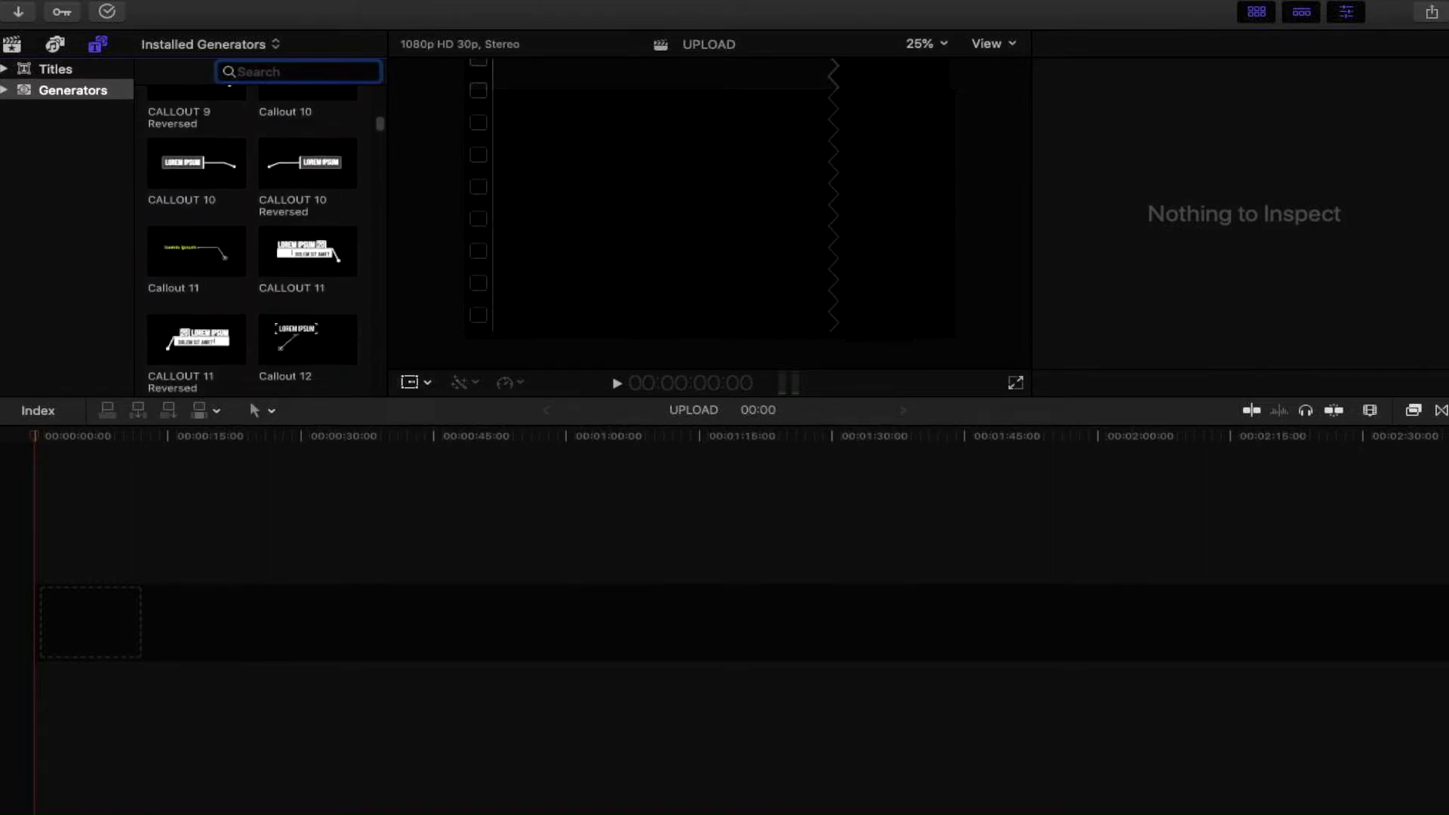
scroll(253, 242, "down", 20)
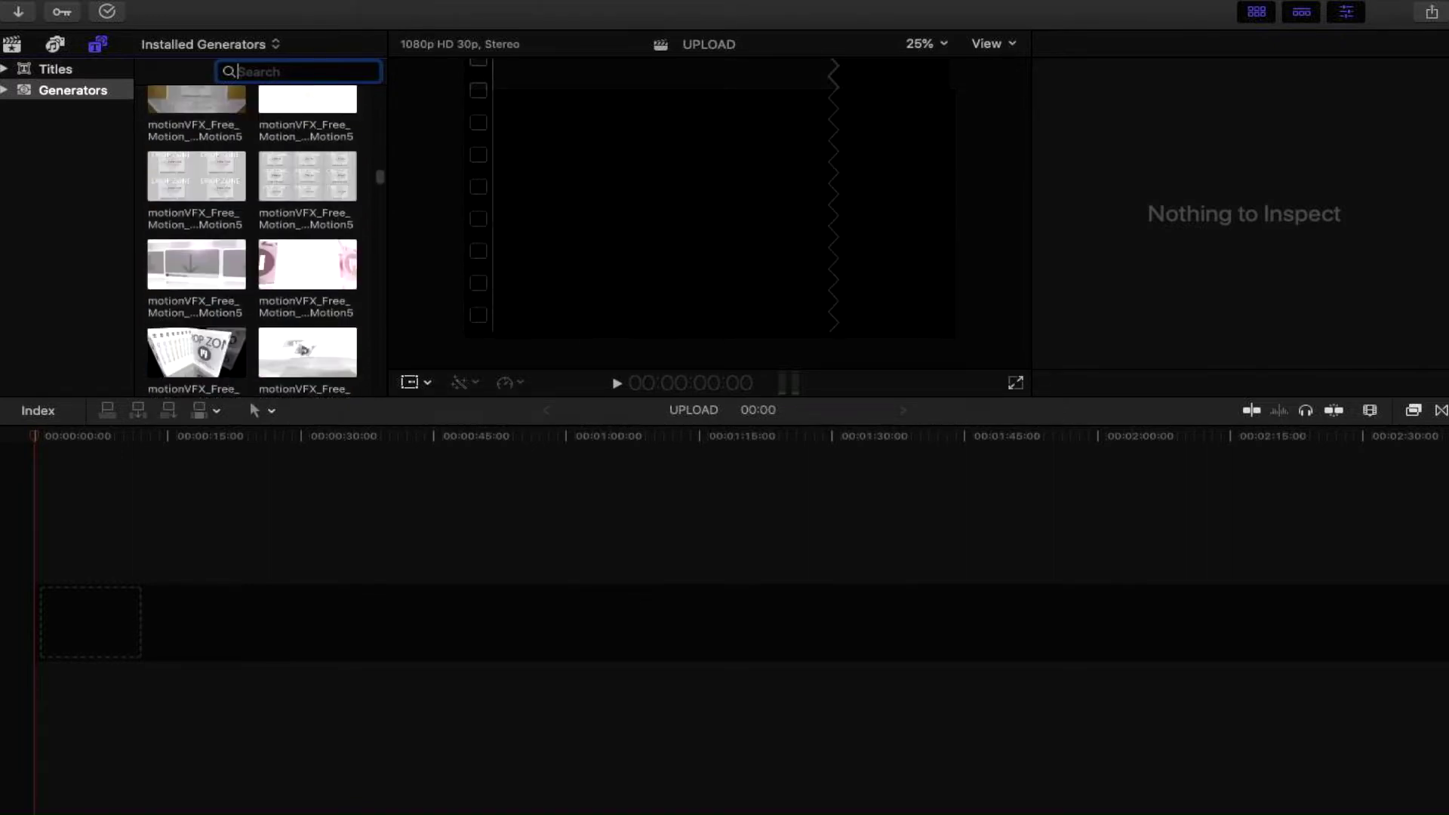
scroll(253, 242, "down", 20)
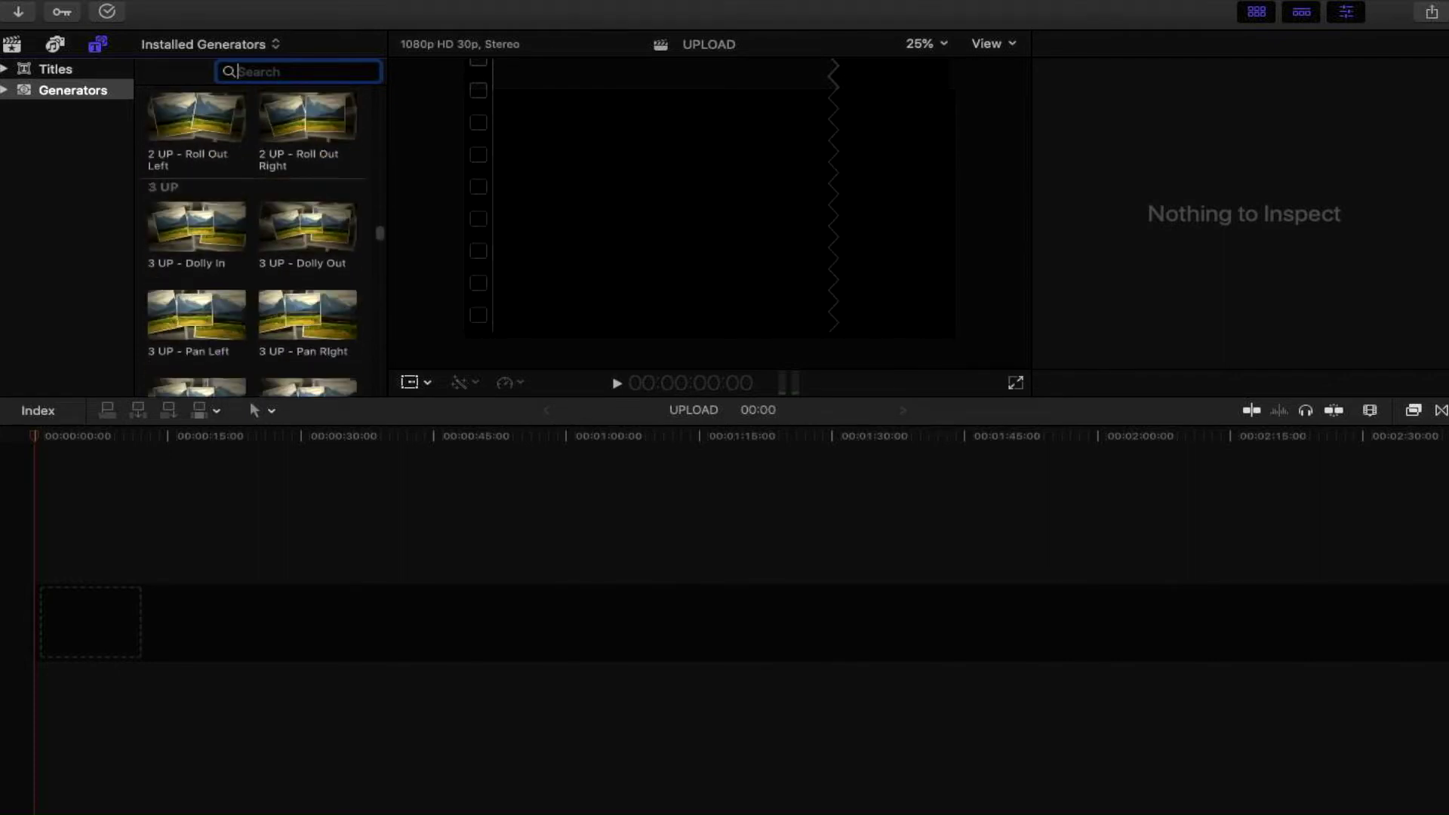
scroll(253, 242, "down", 20)
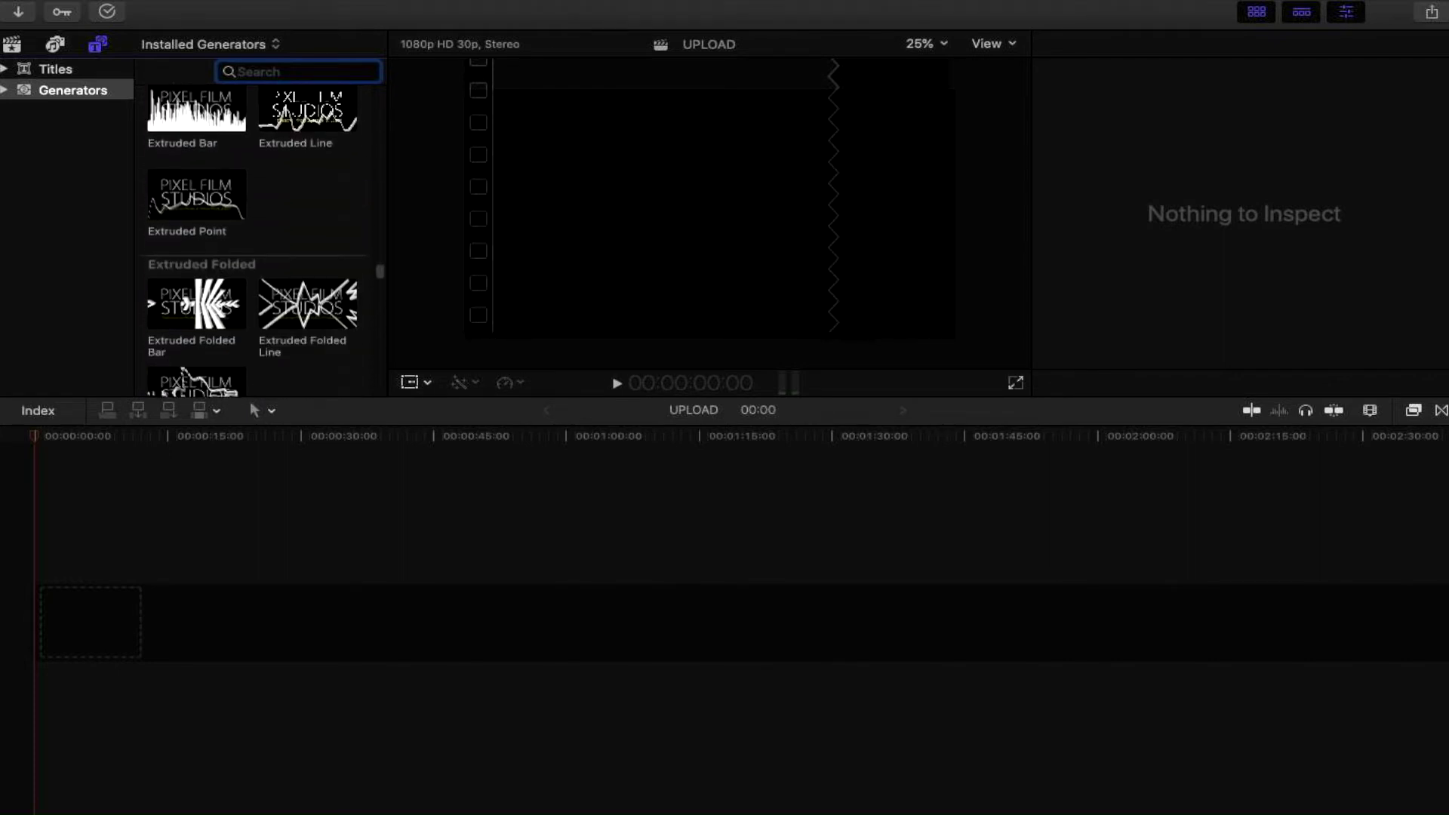
scroll(253, 242, "down", 7)
scroll(253, 241, "up", 2)
scroll(253, 242, "down", 20)
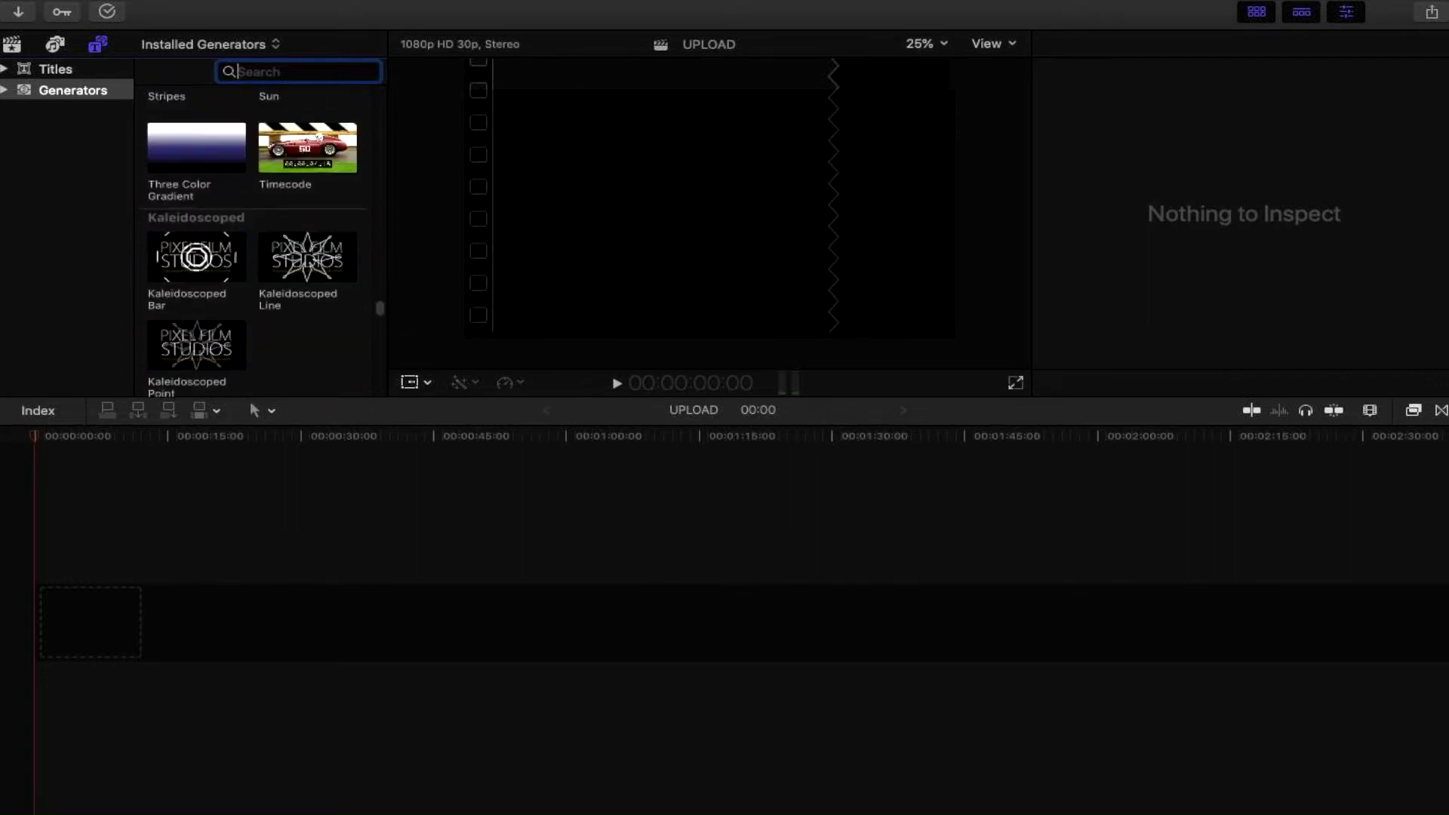
scroll(253, 241, "down", 20)
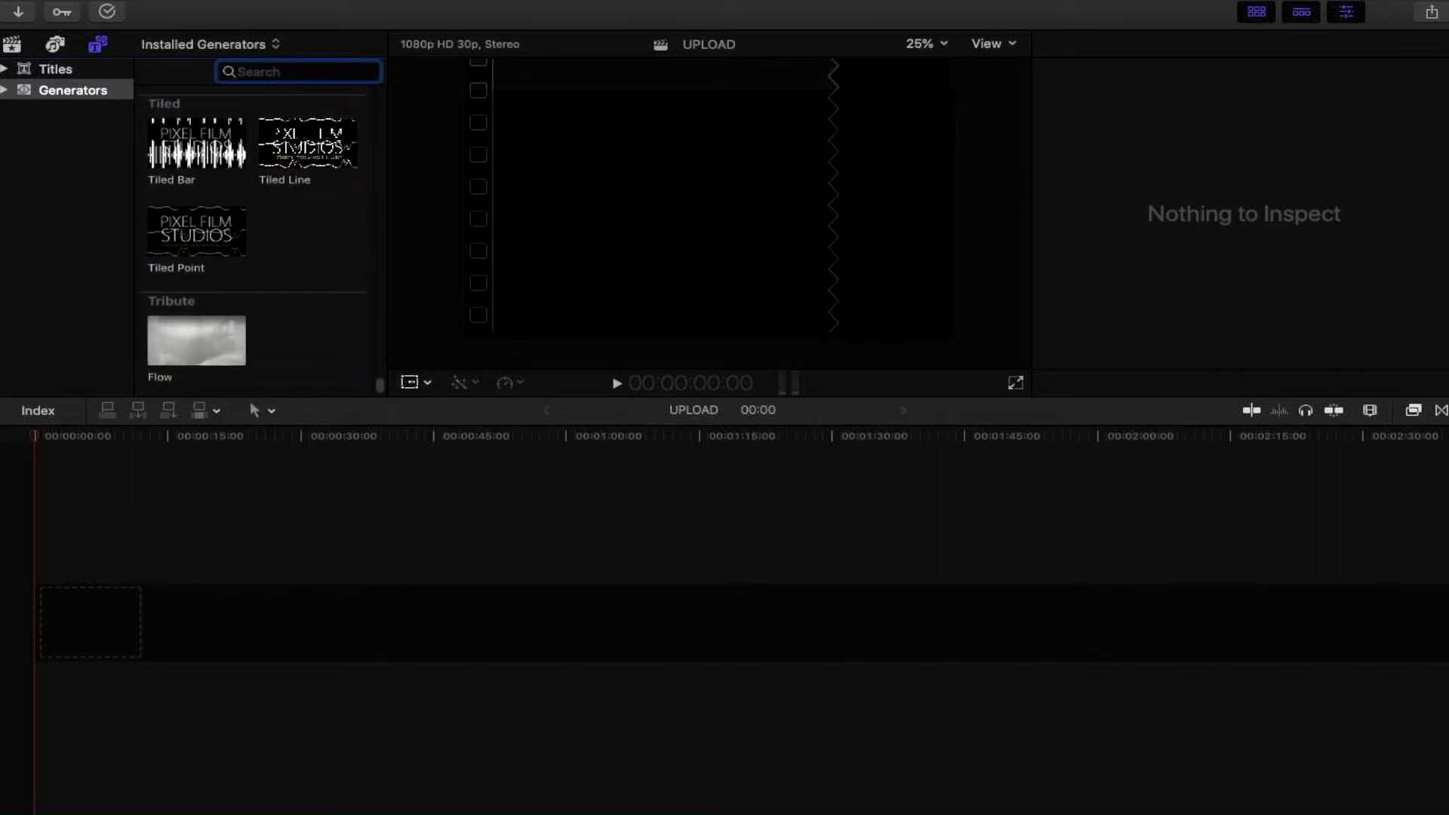
Step: Switch to the installed Titles and filter them by 'WEB' to find XEffects Web Search Page
left_click(56, 68)
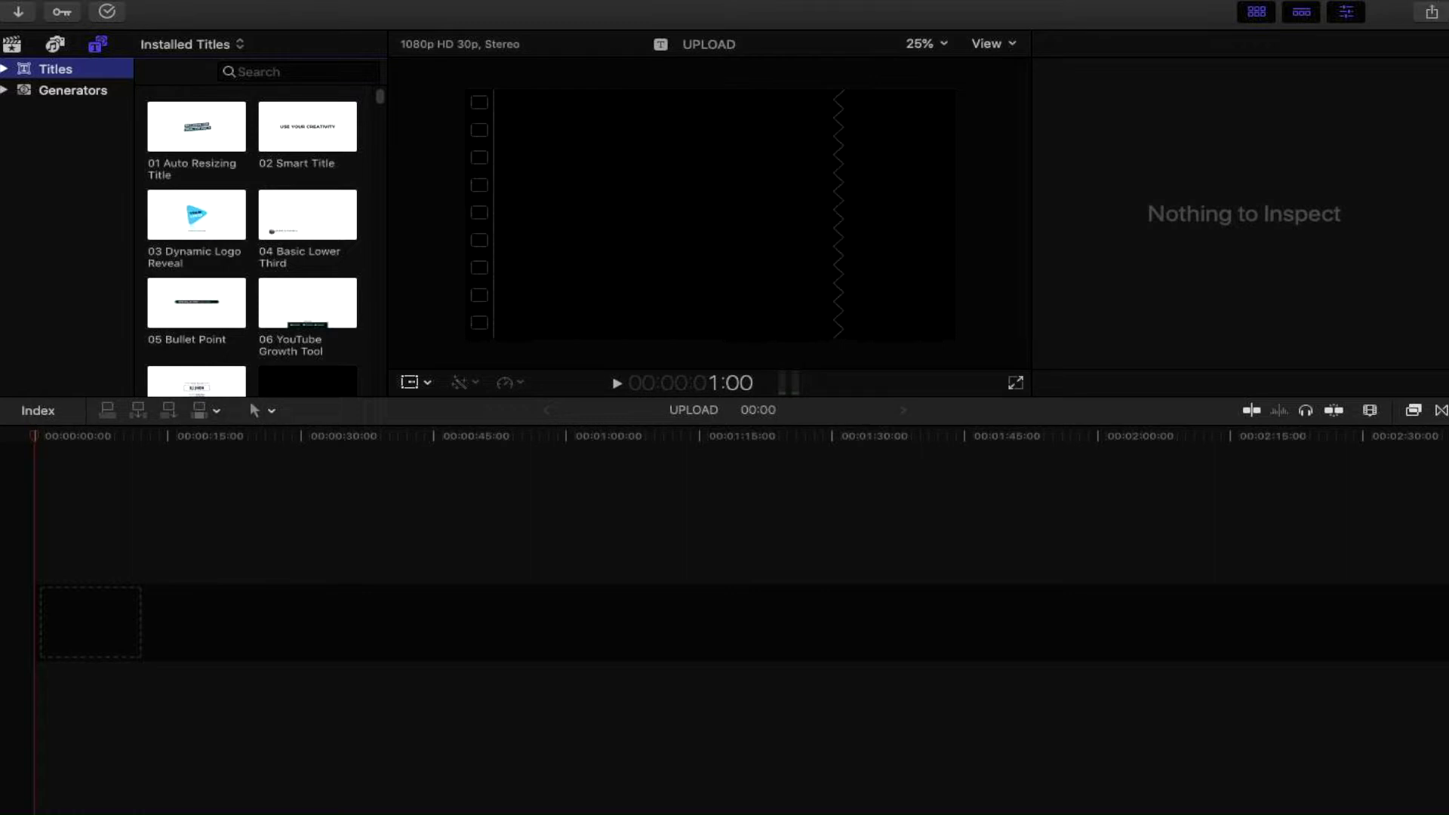
left_click(299, 71)
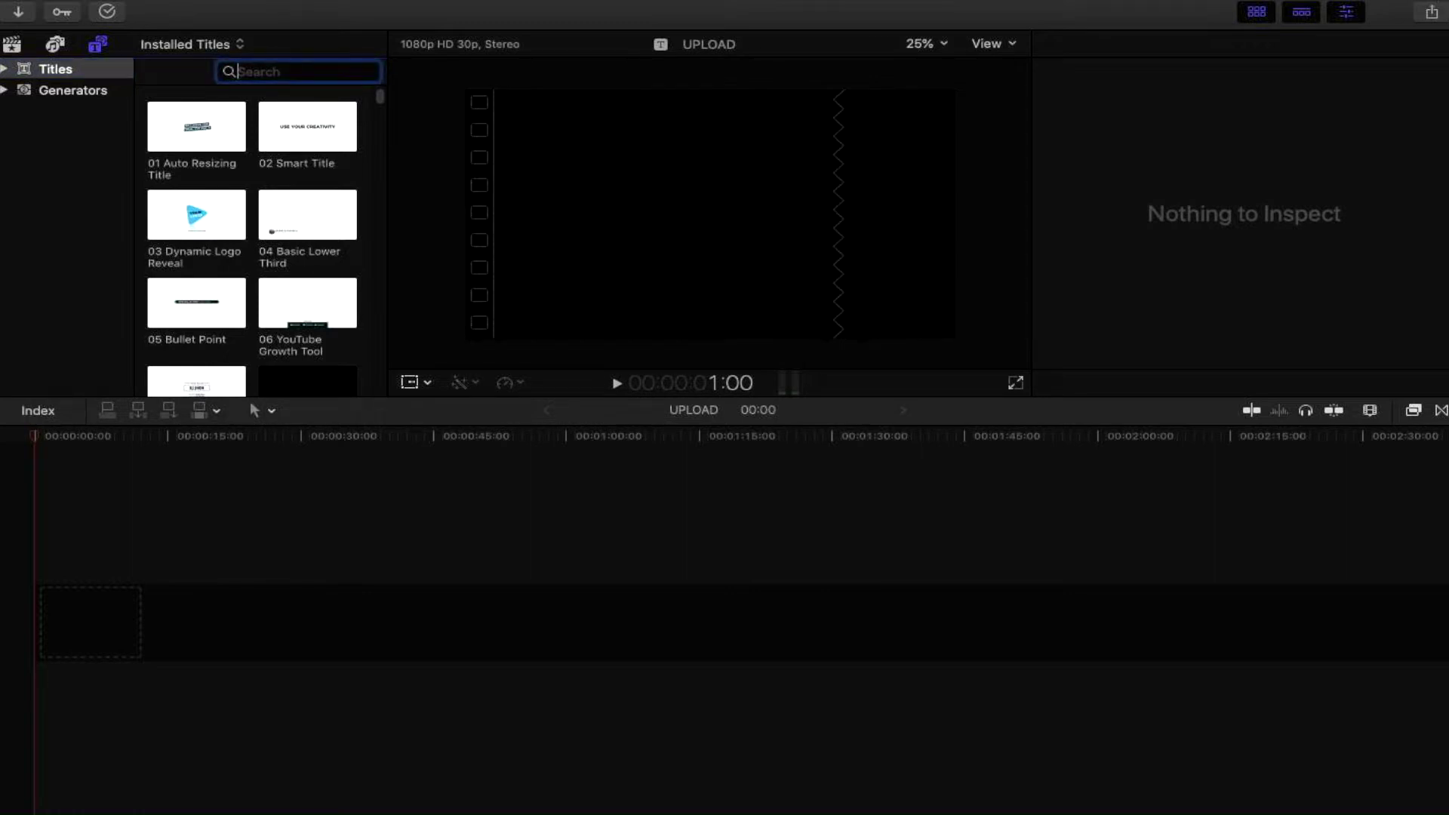
type("WEB")
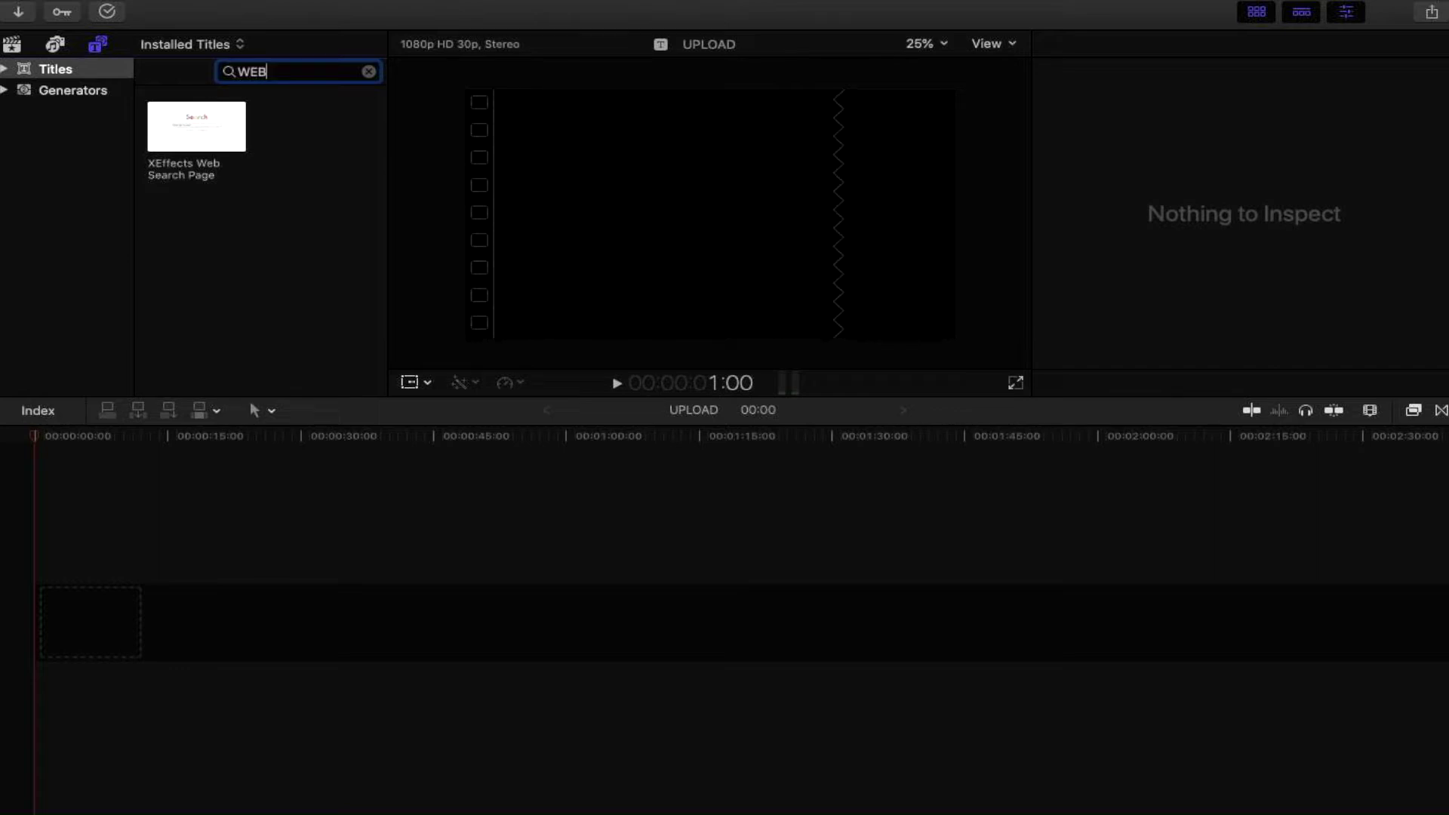
Step: Drag the XEffects Web Search Page title to the timeline start and place the playhead inside it
left_click_drag(196, 126, 228, 604)
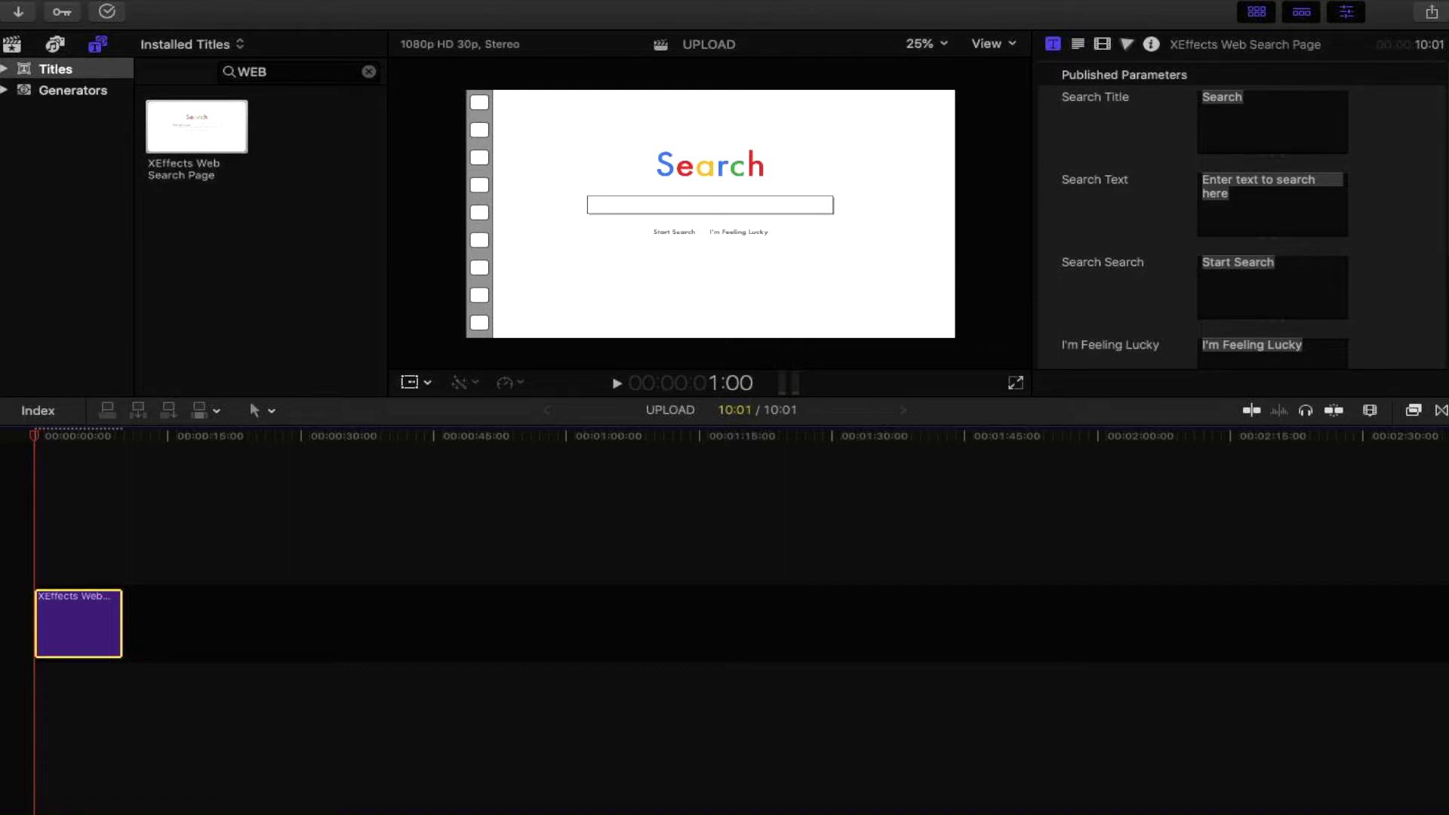
left_click(75, 513)
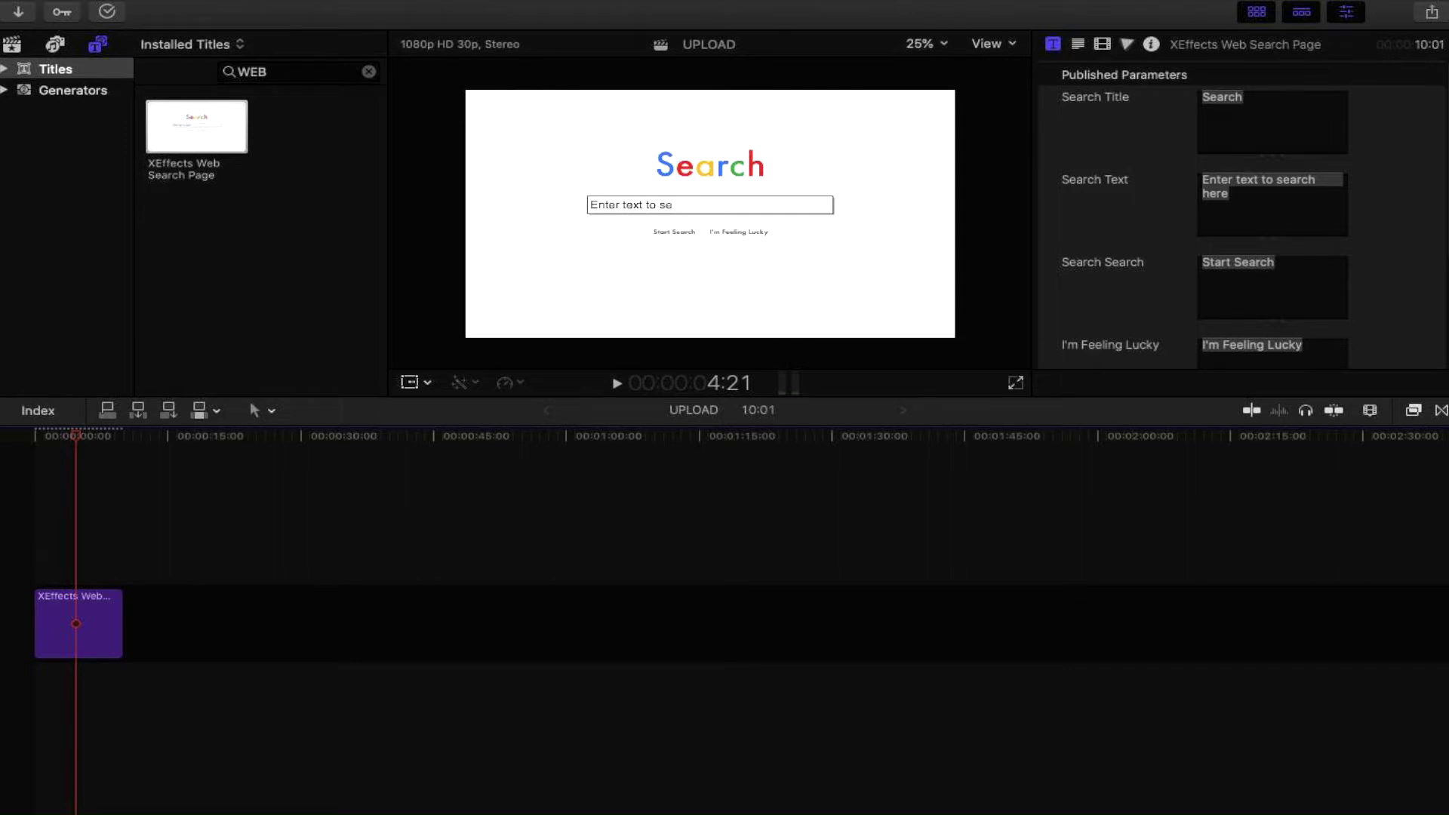
Step: Append 'ANTHON' to the Search Title parameter so it reads 'SearchANTHON'
left_click(1243, 97)
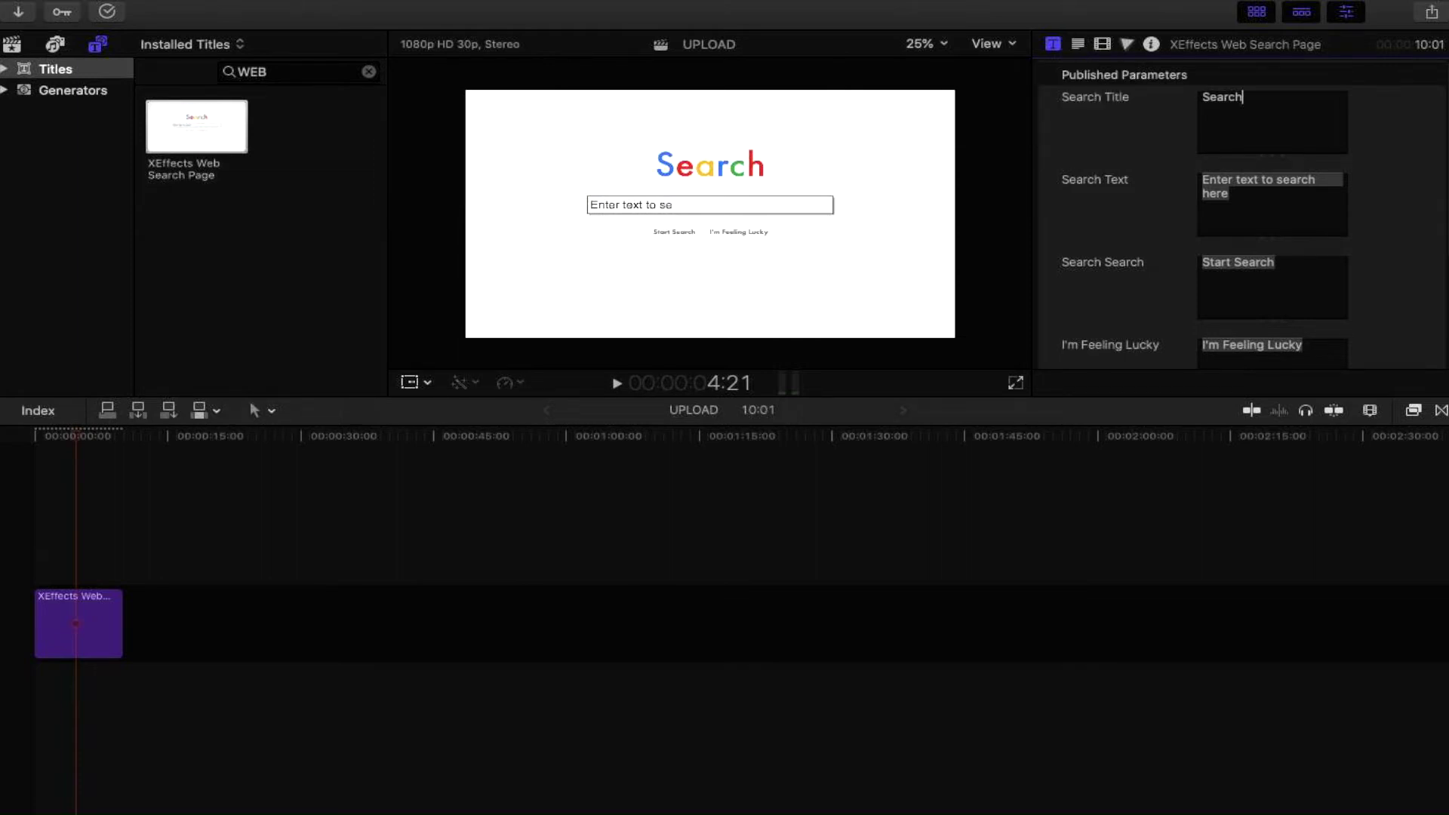
type("A")
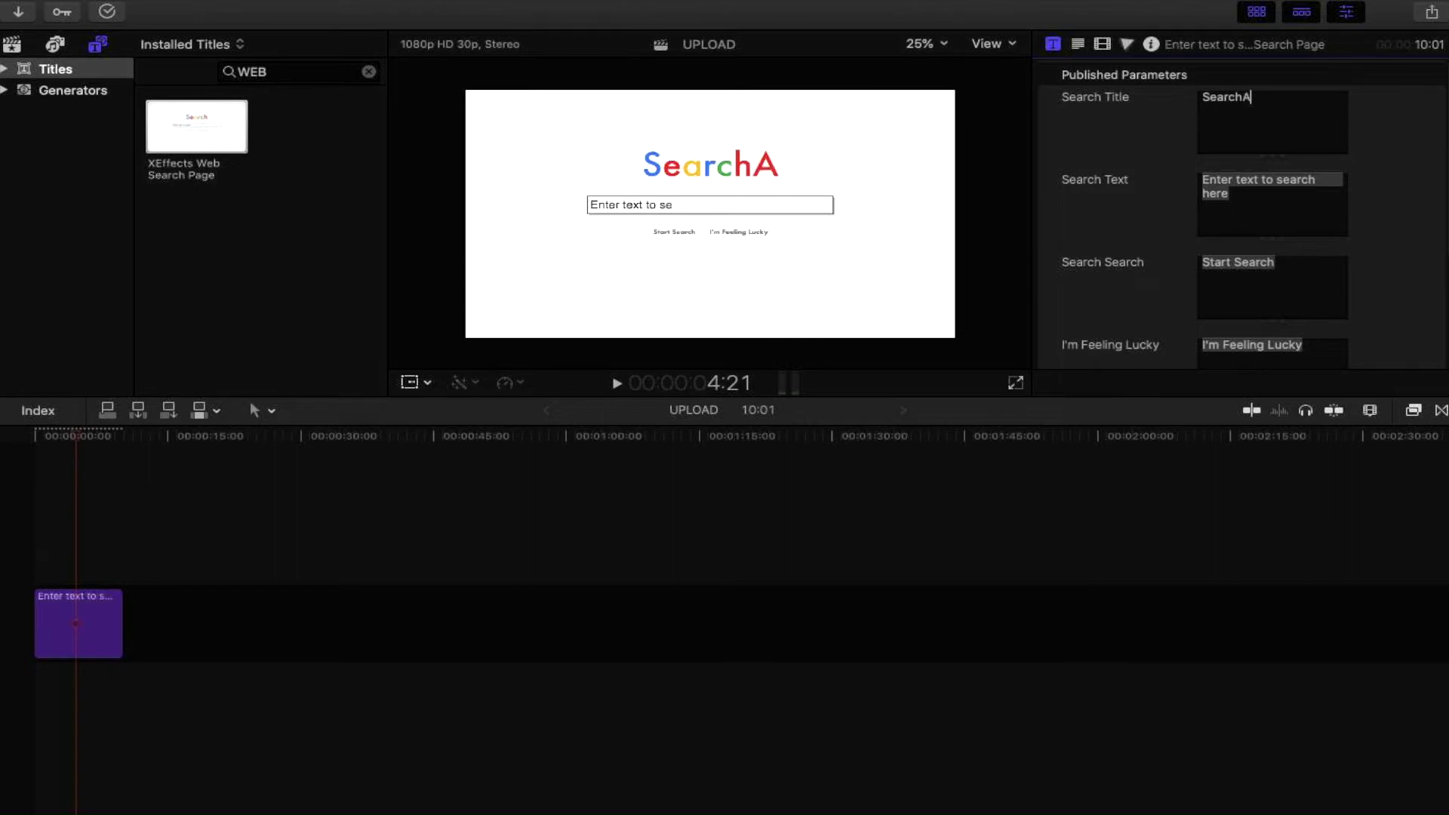
type("NTHON")
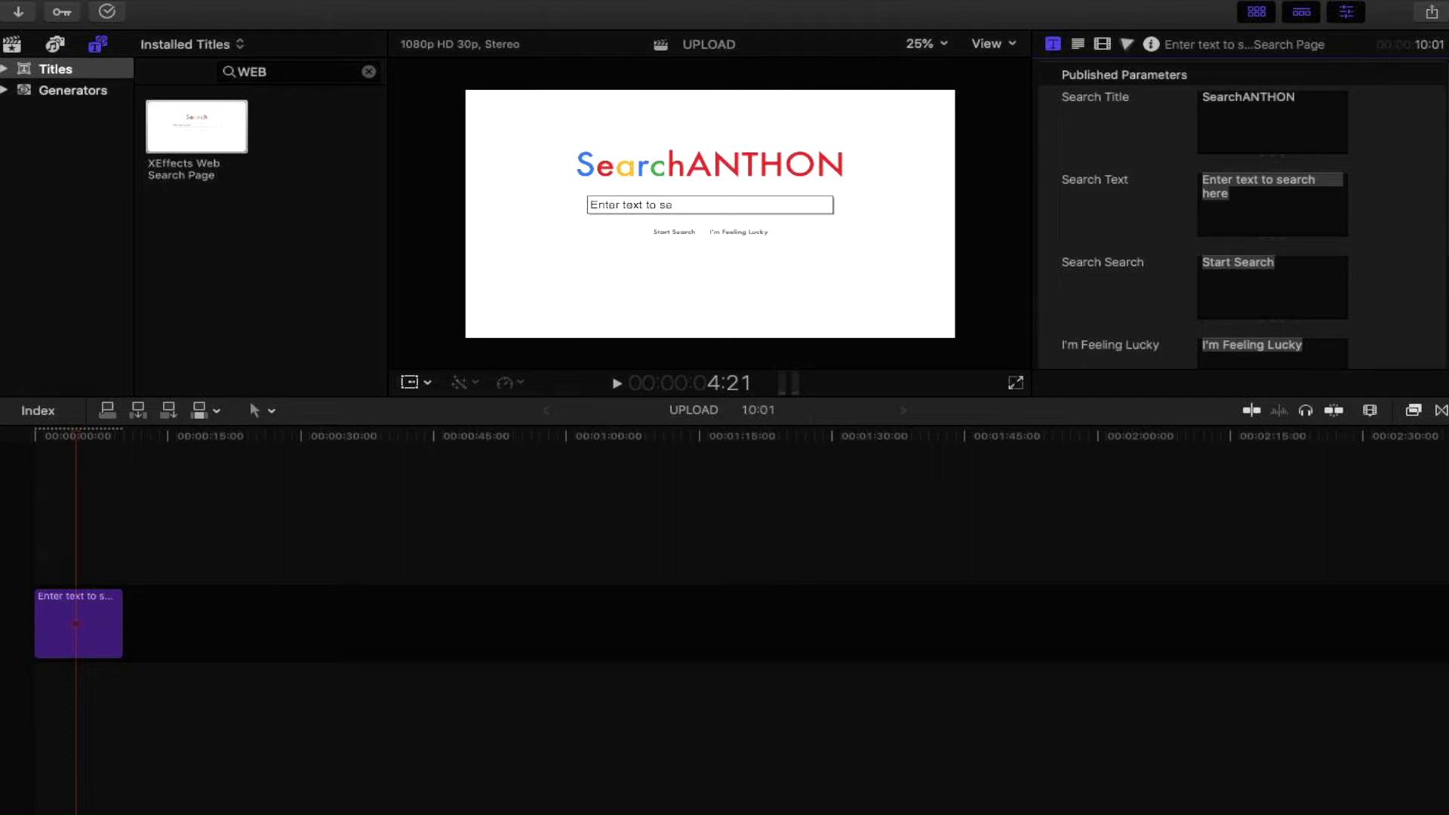
type("A")
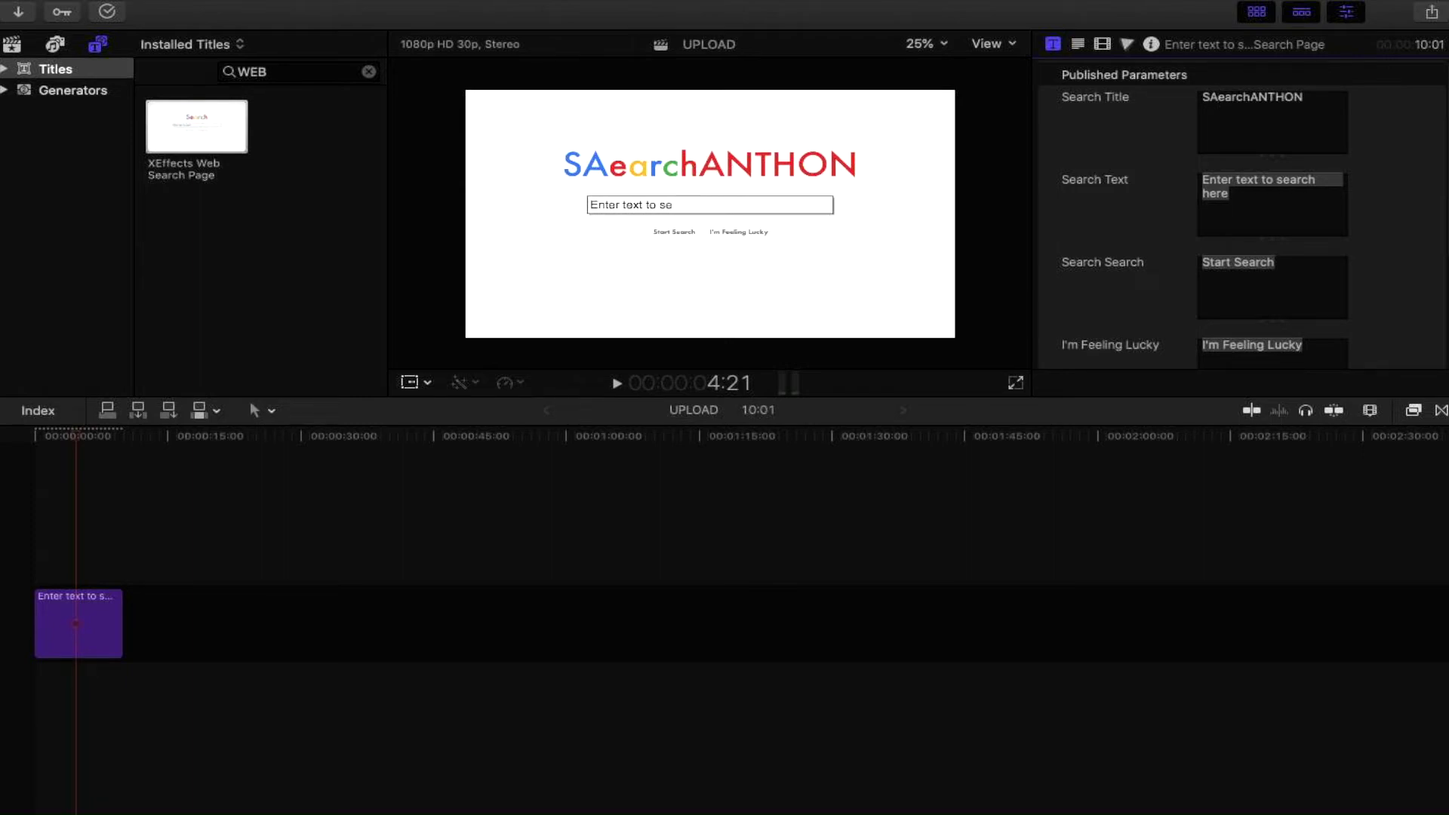
key("BackSpace")
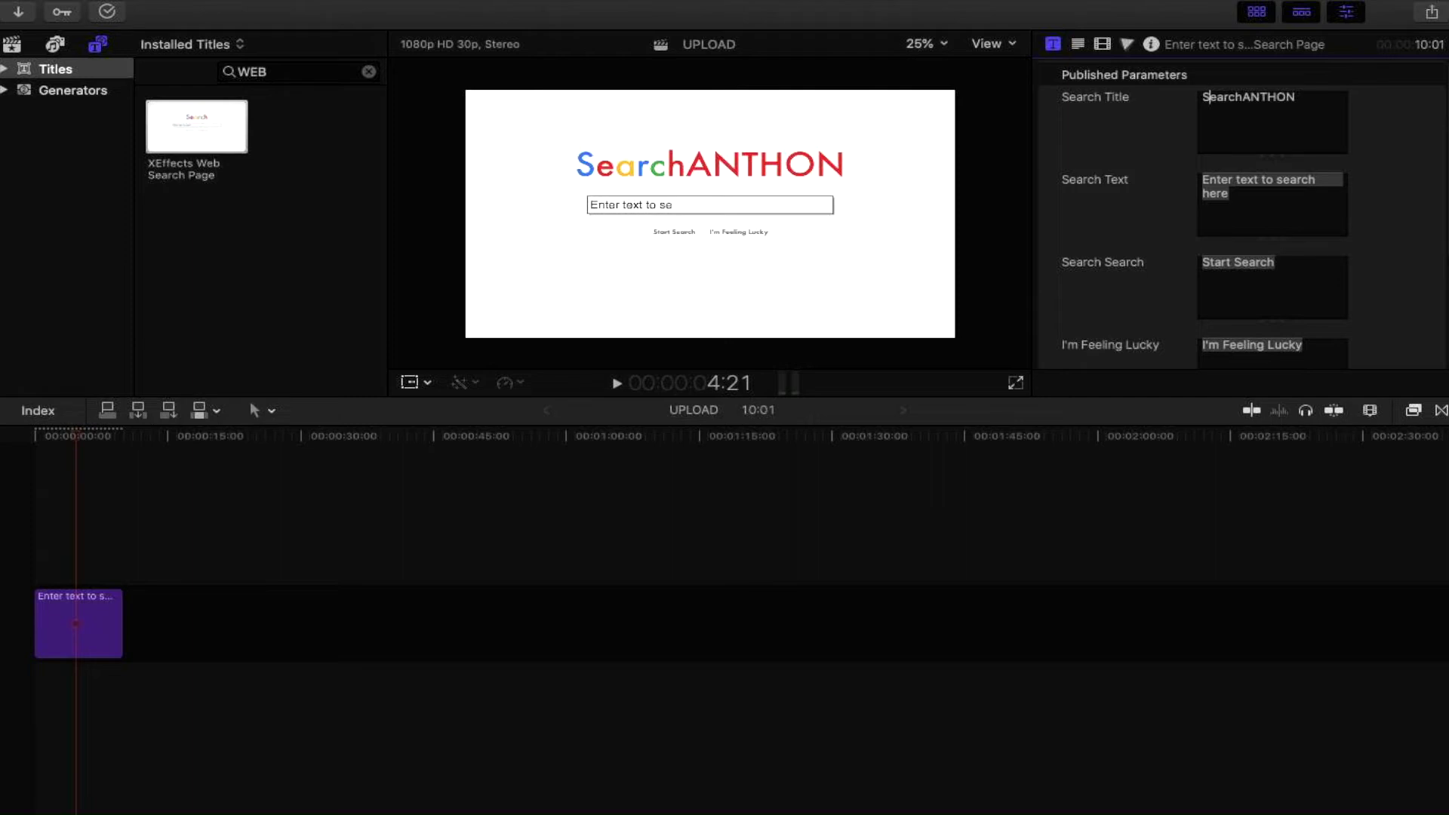
type("A")
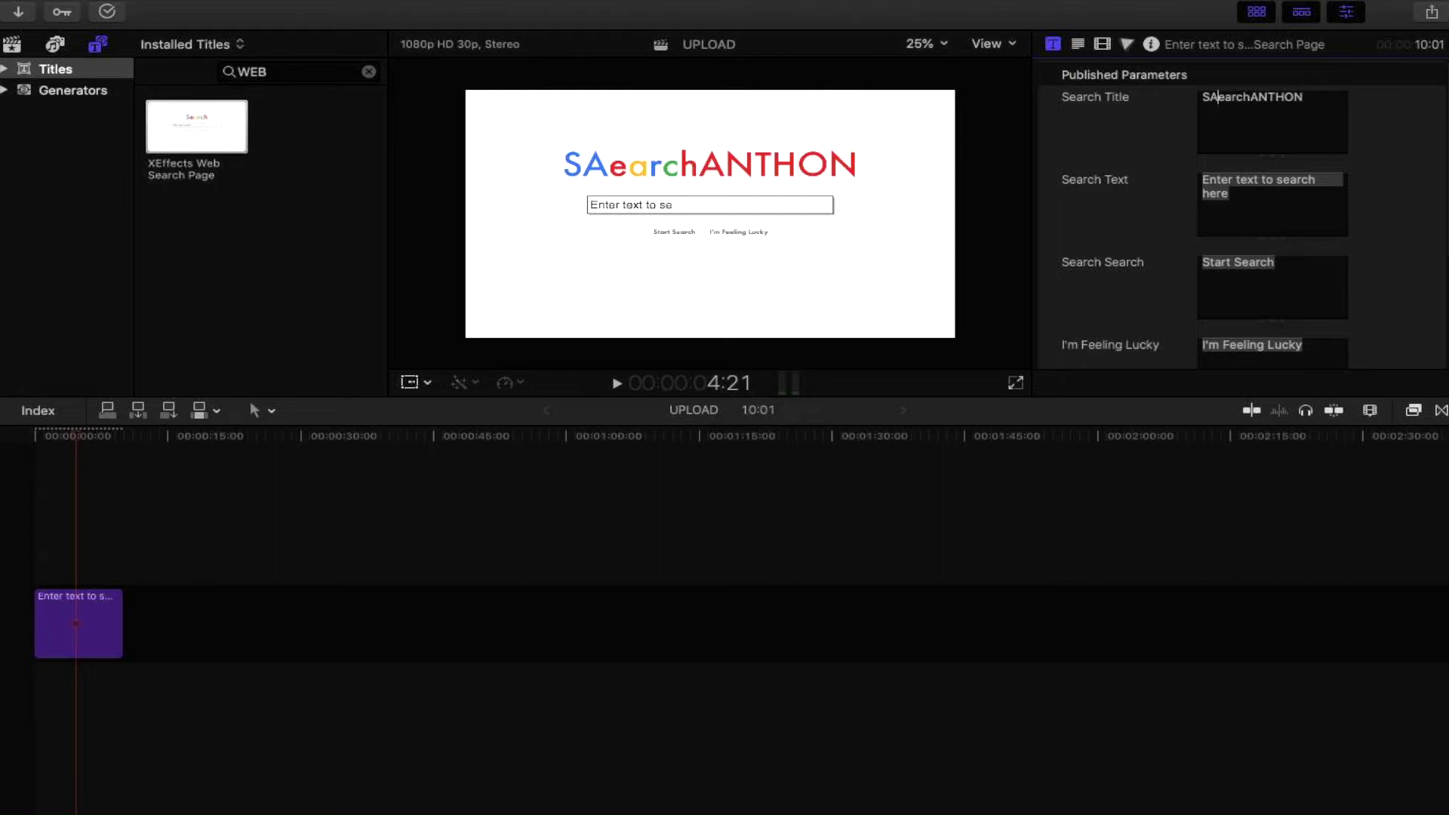
key("BackSpace")
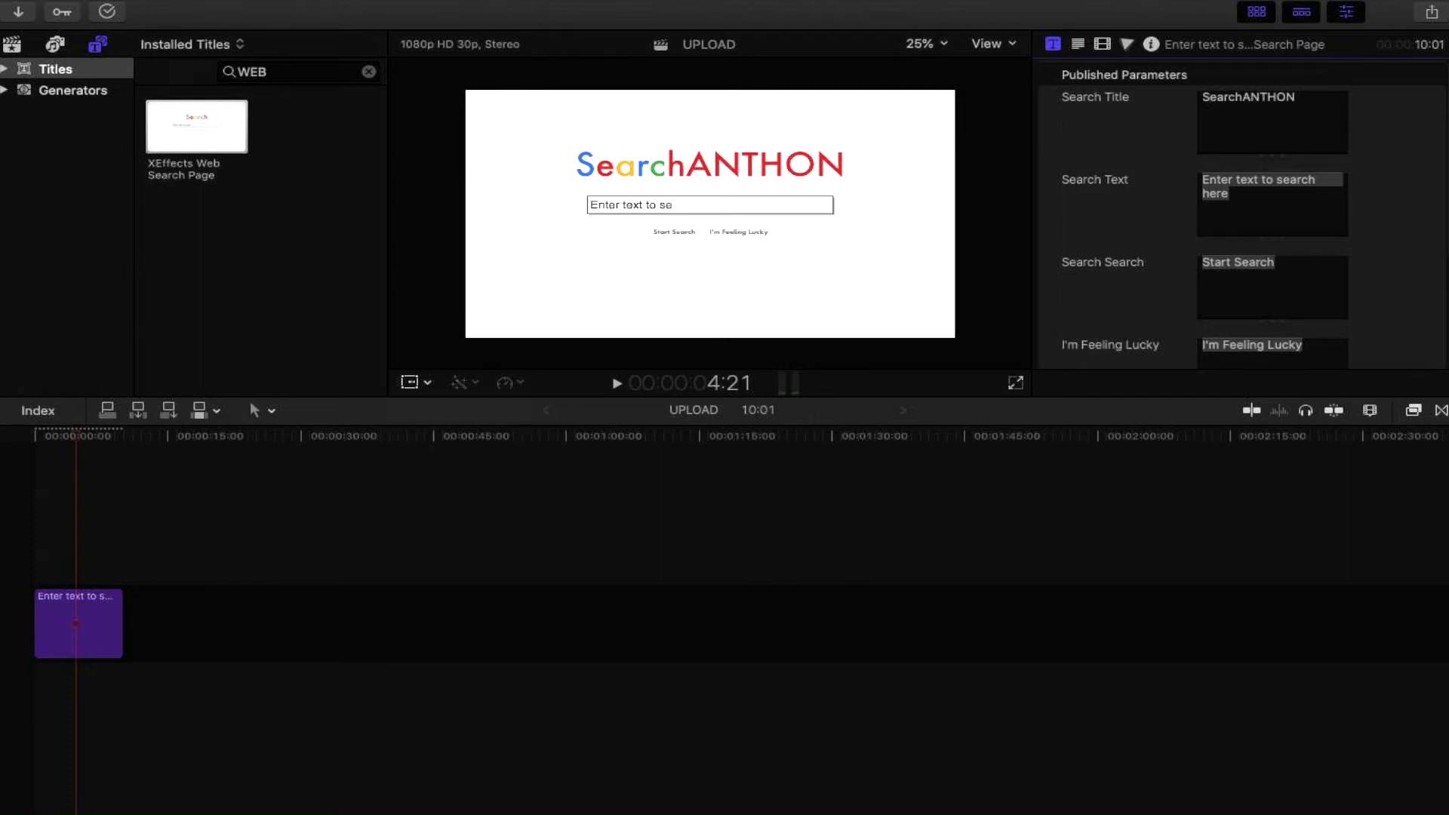
Step: Retype the Search Title letter by letter to begin spelling 'Youtu'
type("Ye")
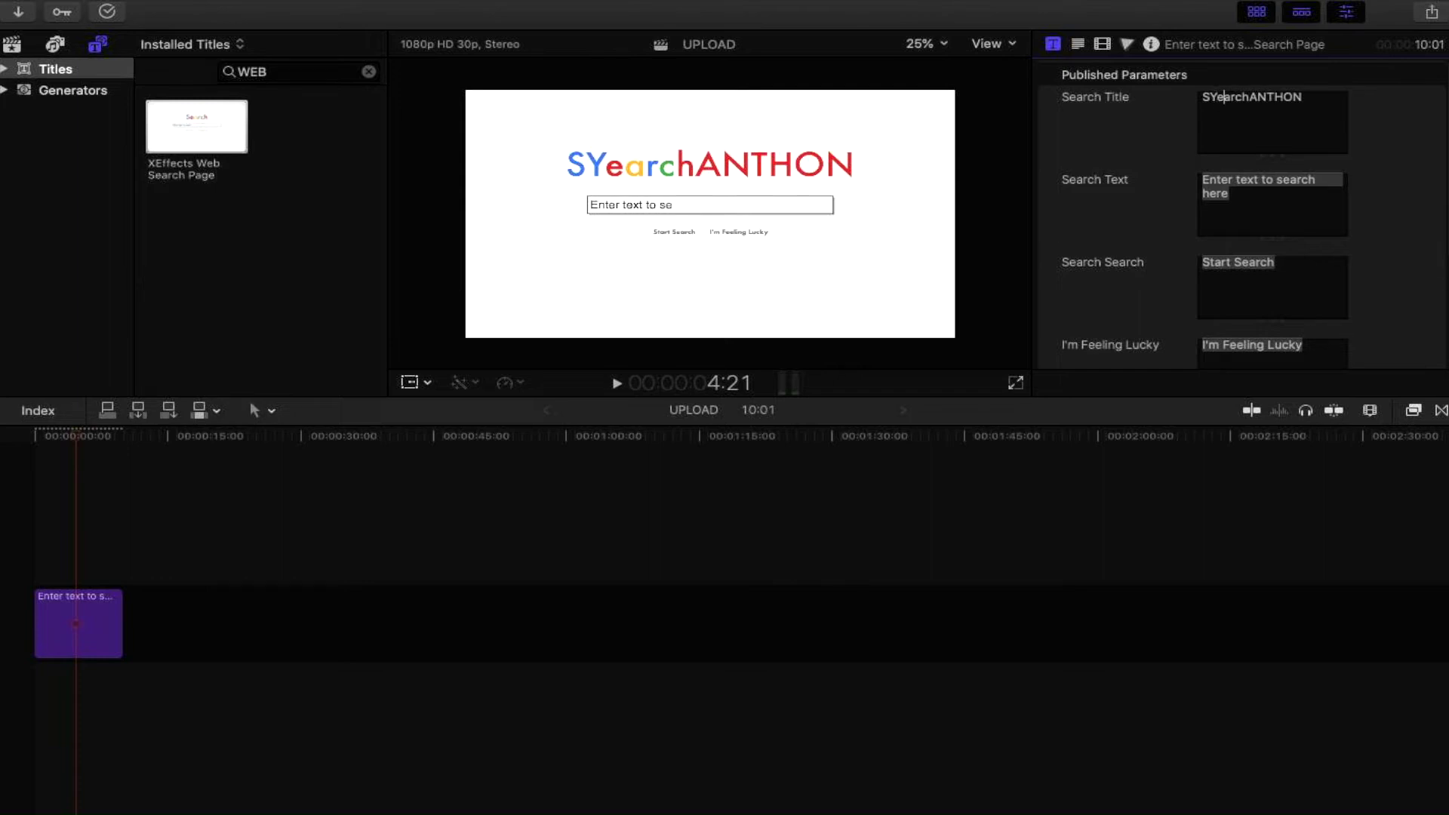
type("o")
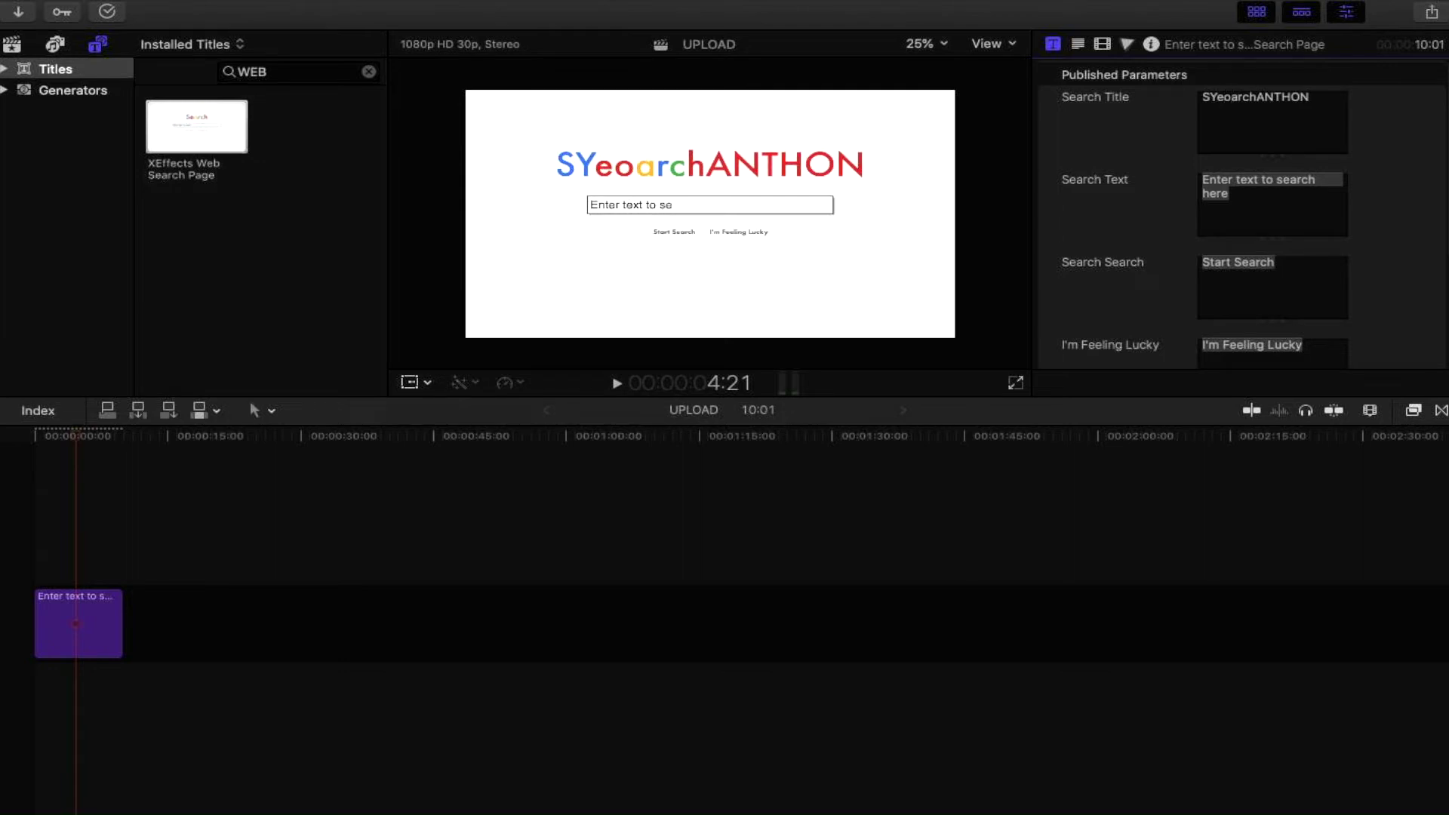
key("BackSpace")
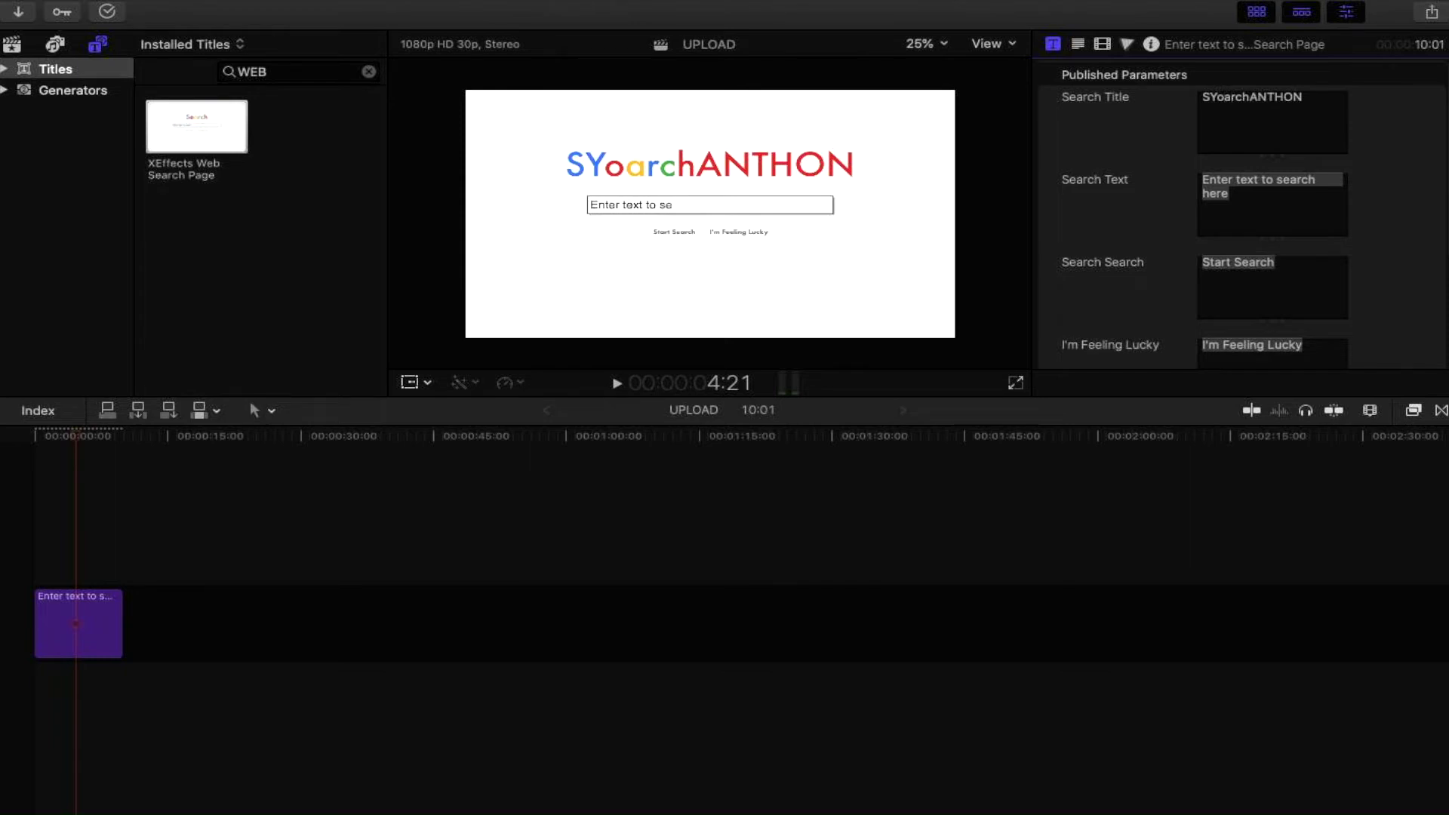
type("u")
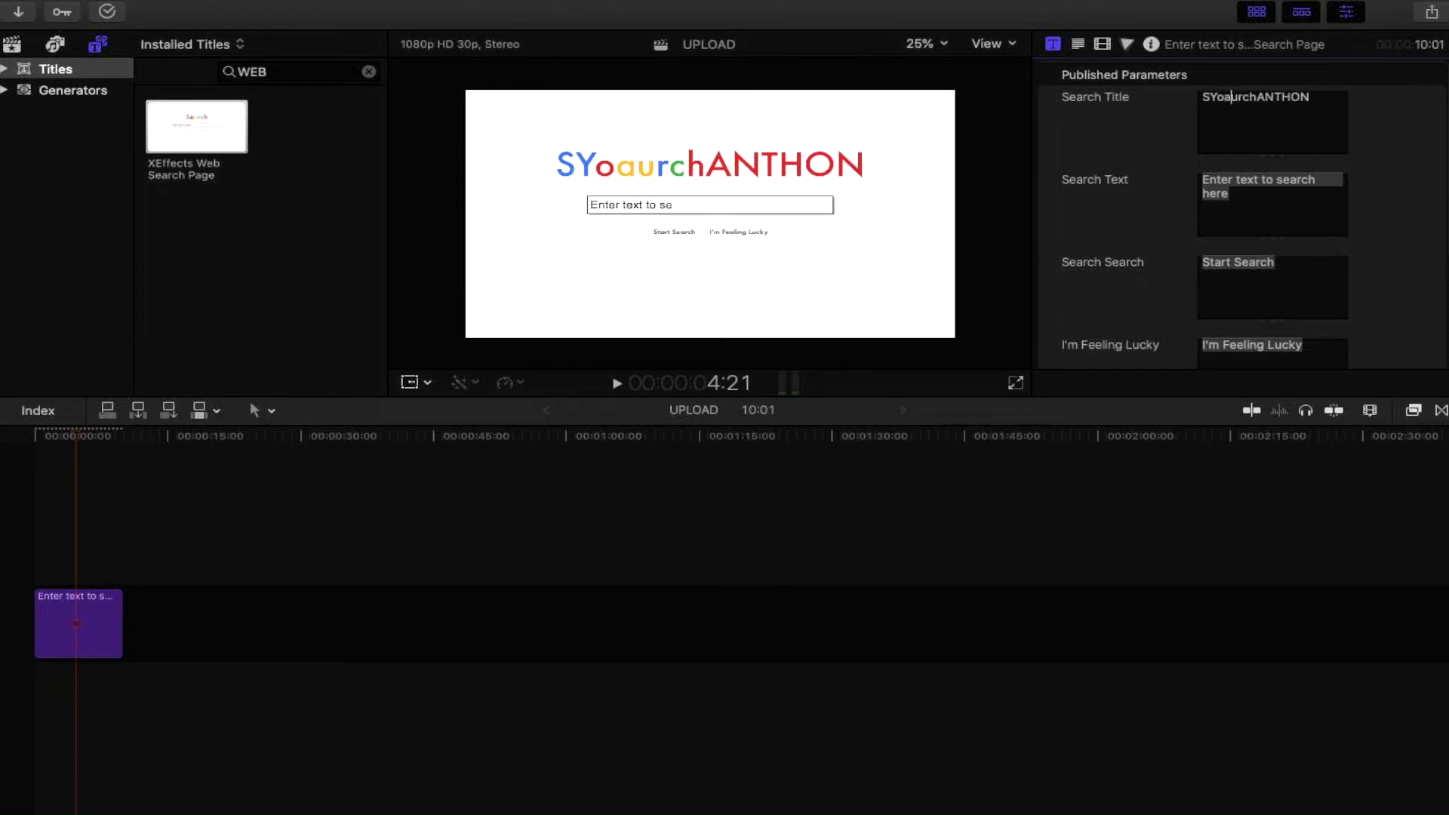
key("Left")
key("BackSpace")
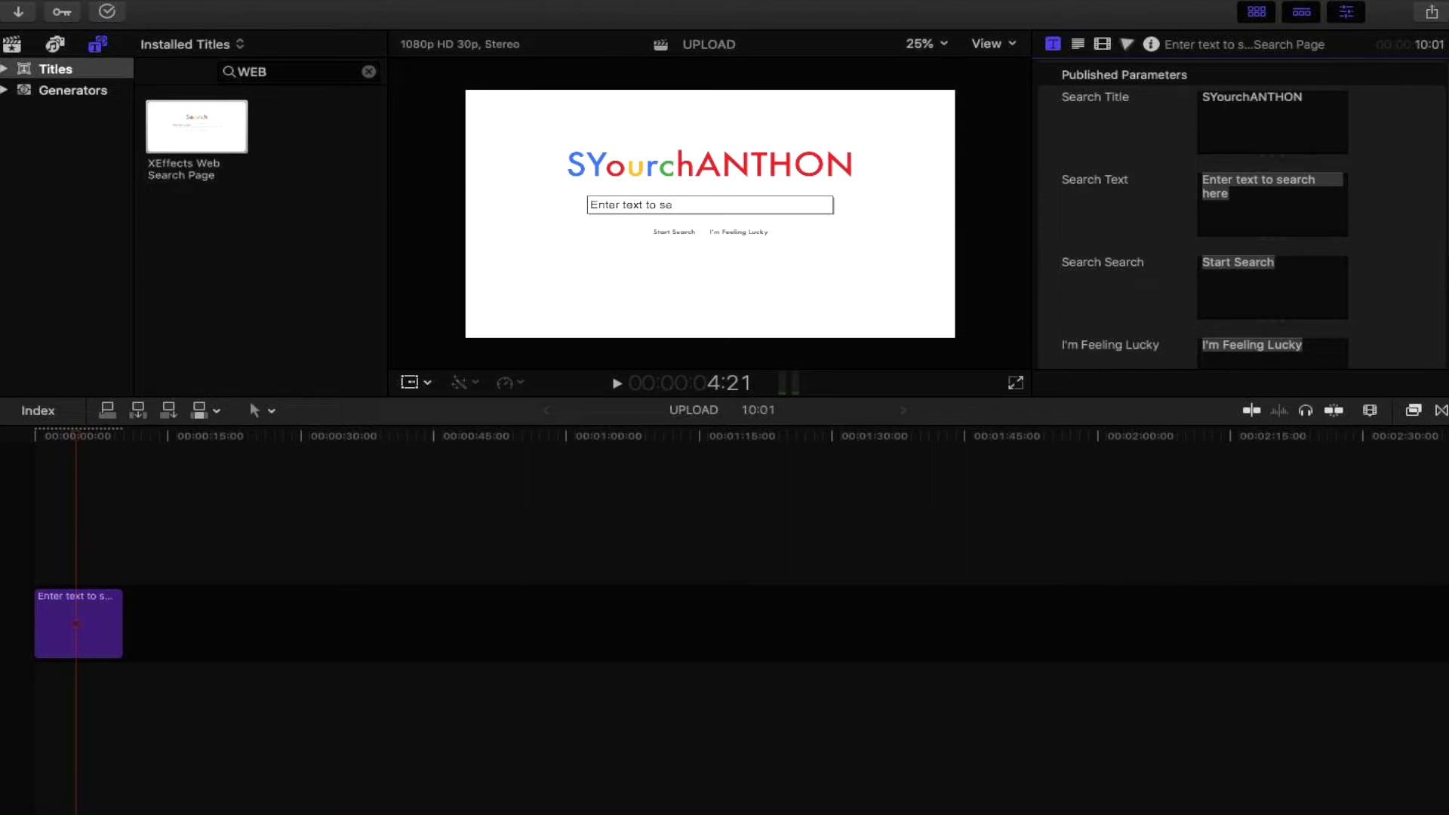
type("t")
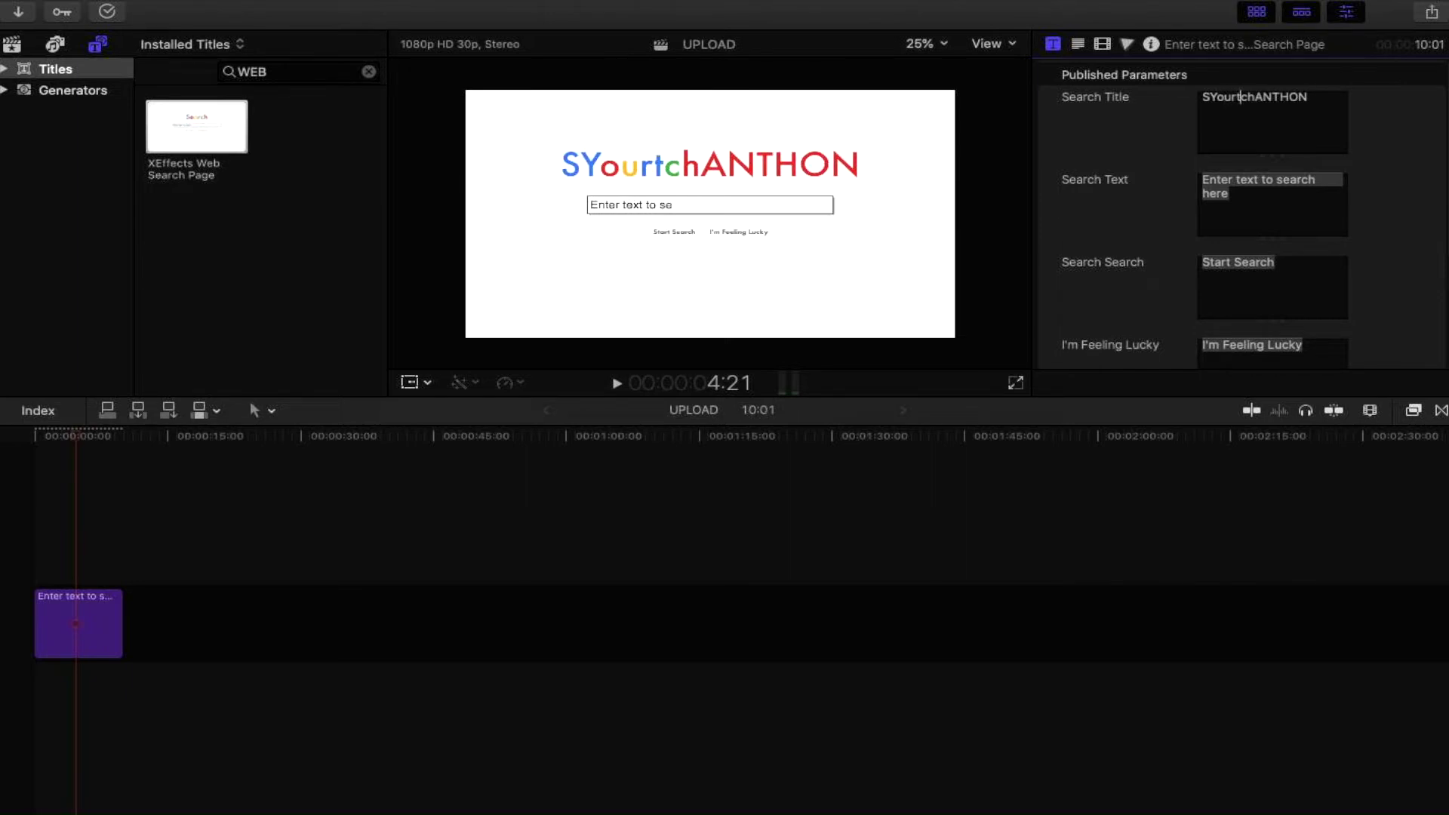
key("Left")
key("BackSpace")
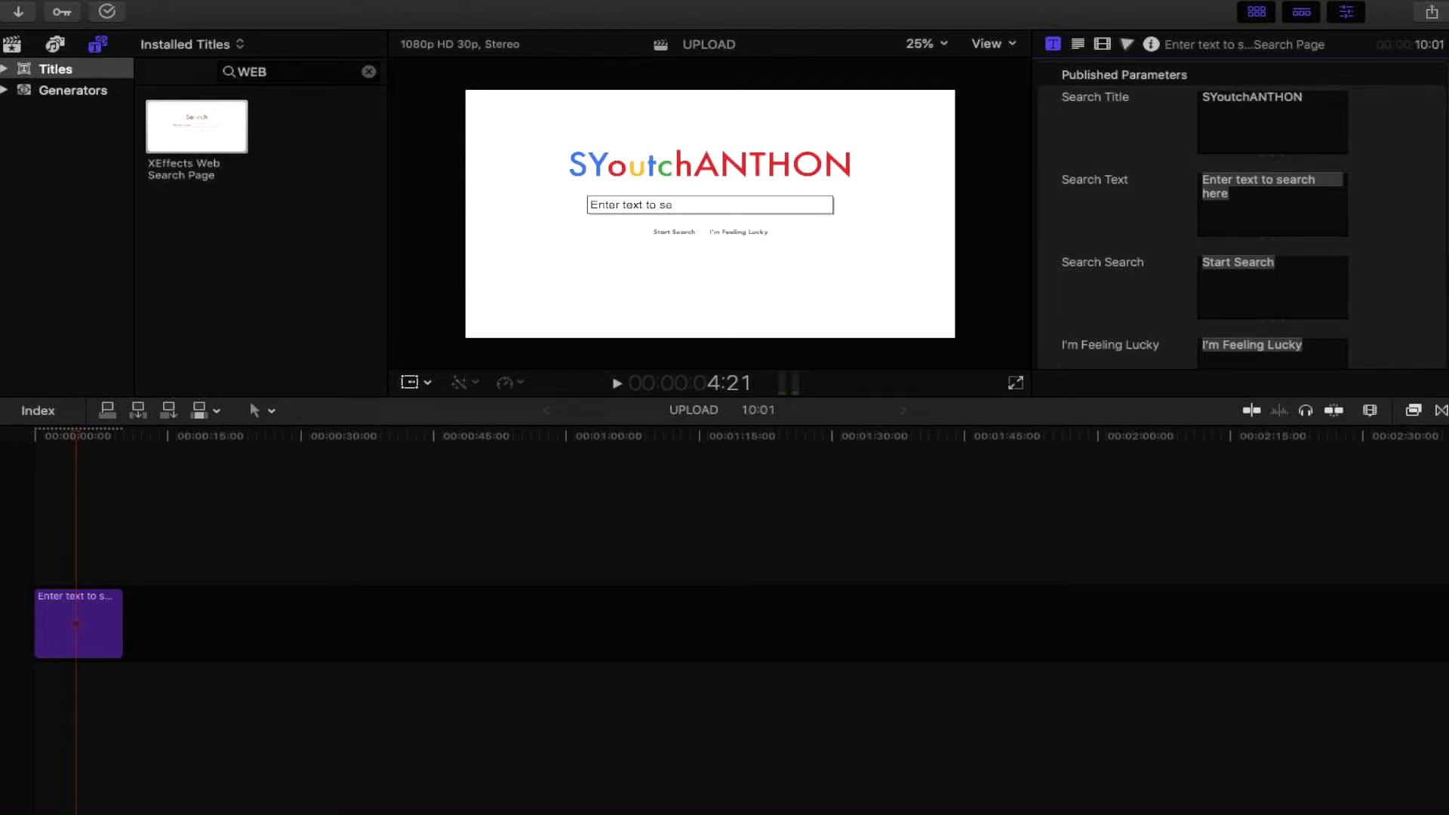
type("u")
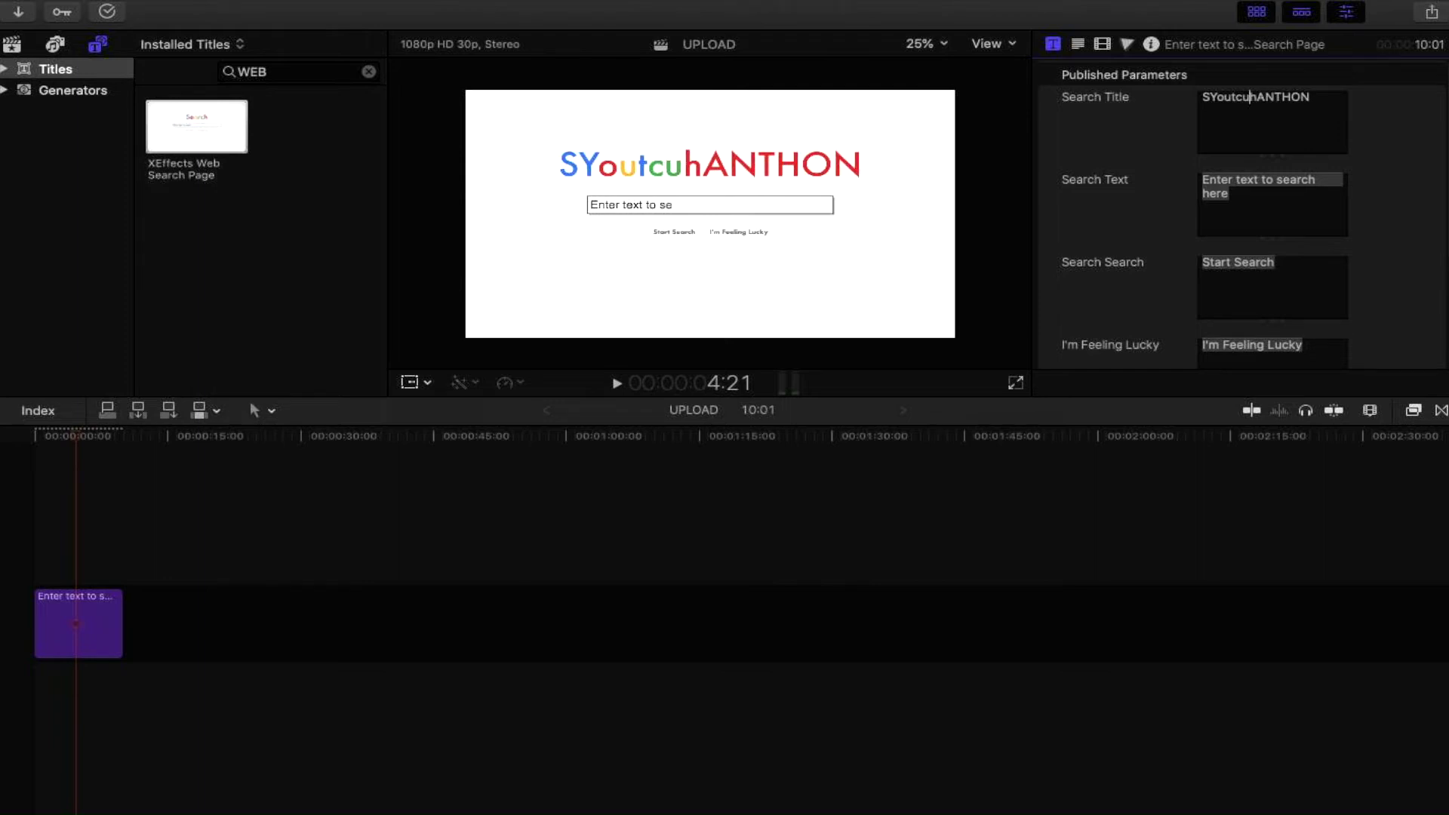
Step: Finish with 'be' and delete the leading S and 'ANTHON' so the title reads 'Youtube'
left_click(1242, 96)
key("BackSpace")
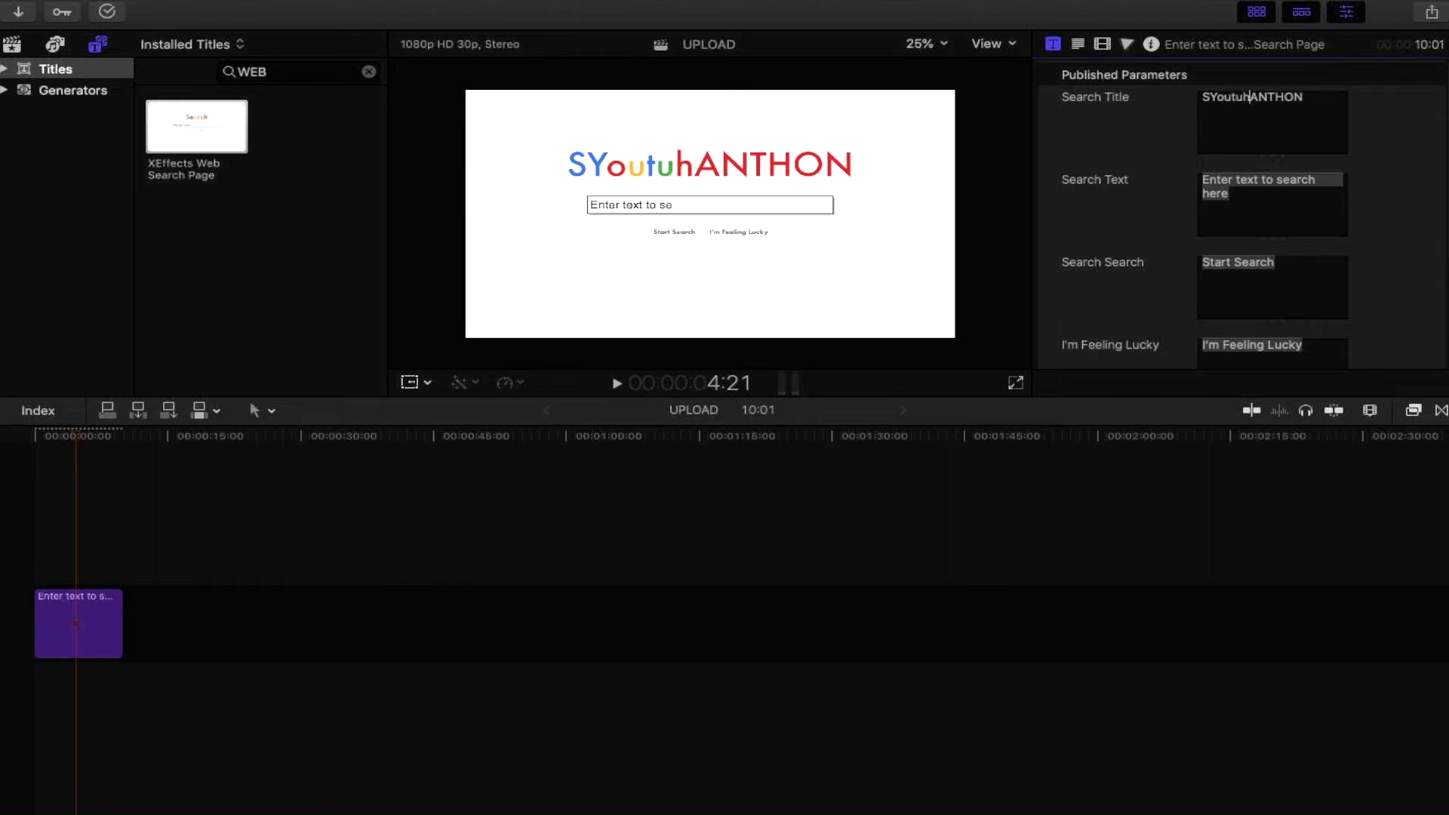
type("b")
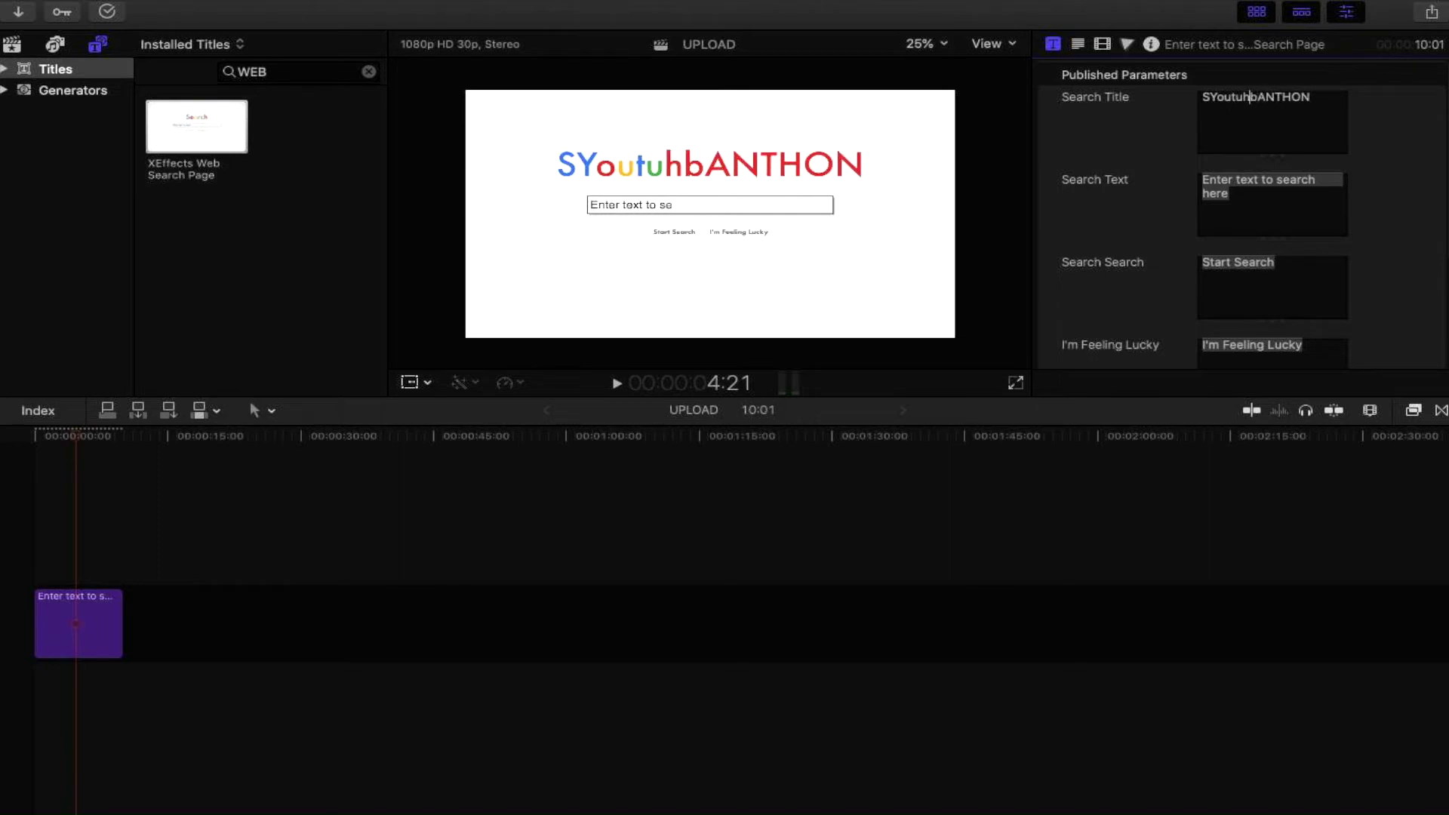
key("BackSpace")
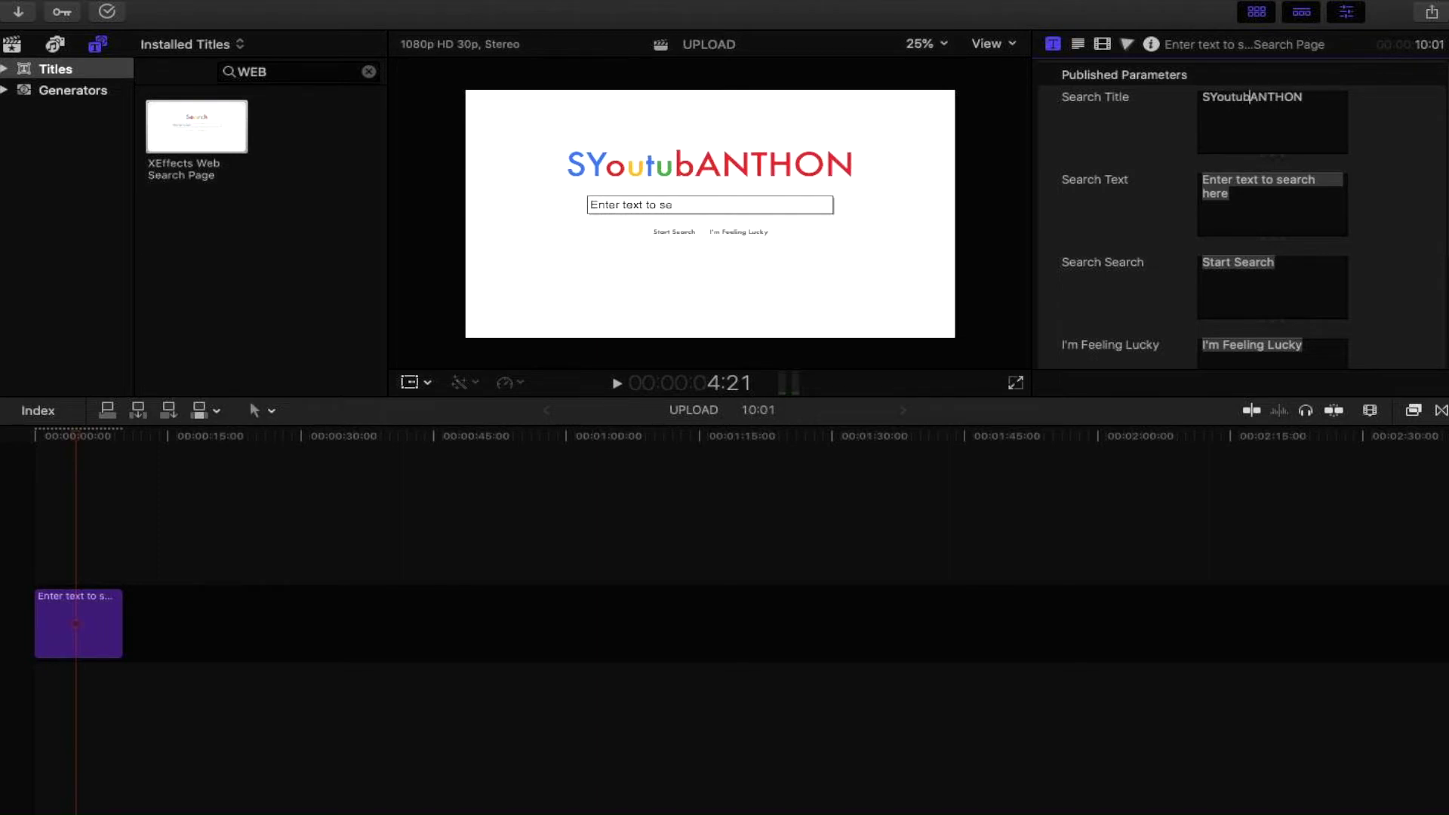
type("e")
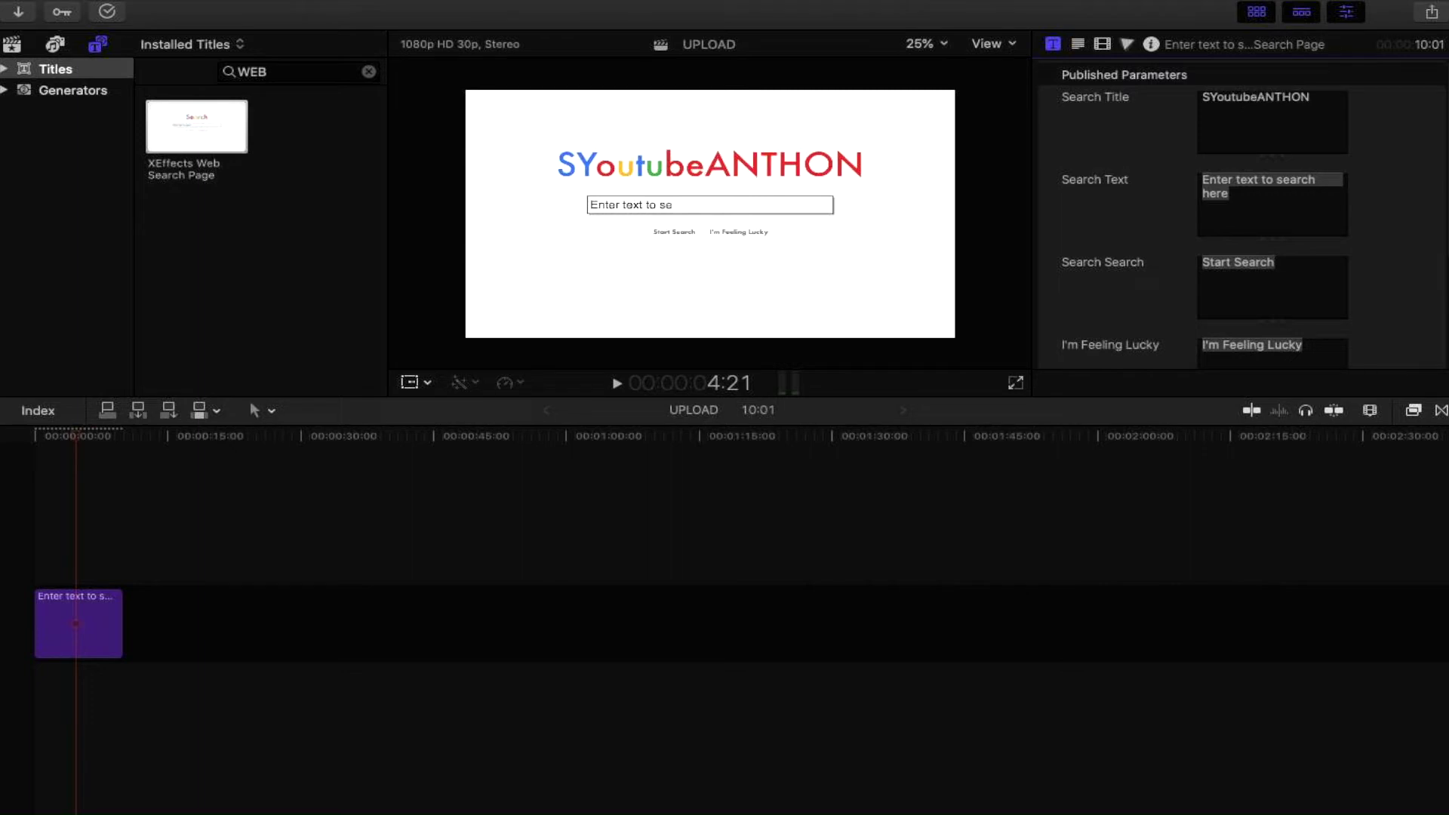
left_click(1207, 96)
key("BackSpace")
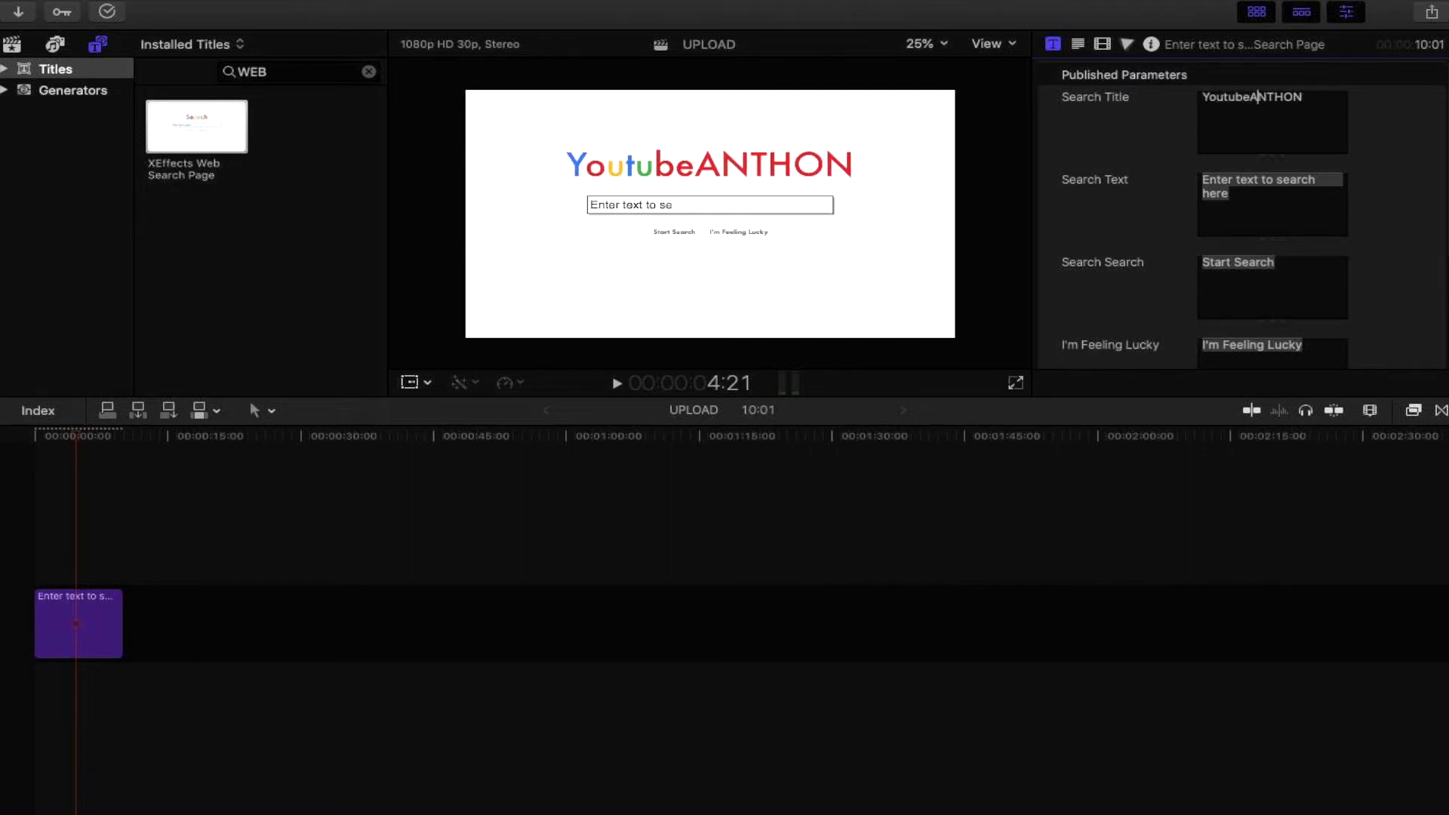
key("BackSpace")
key("BackSpace")
key("BackSpace")
key("BackSpace")
key("BackSpace")
key("BackSpace")
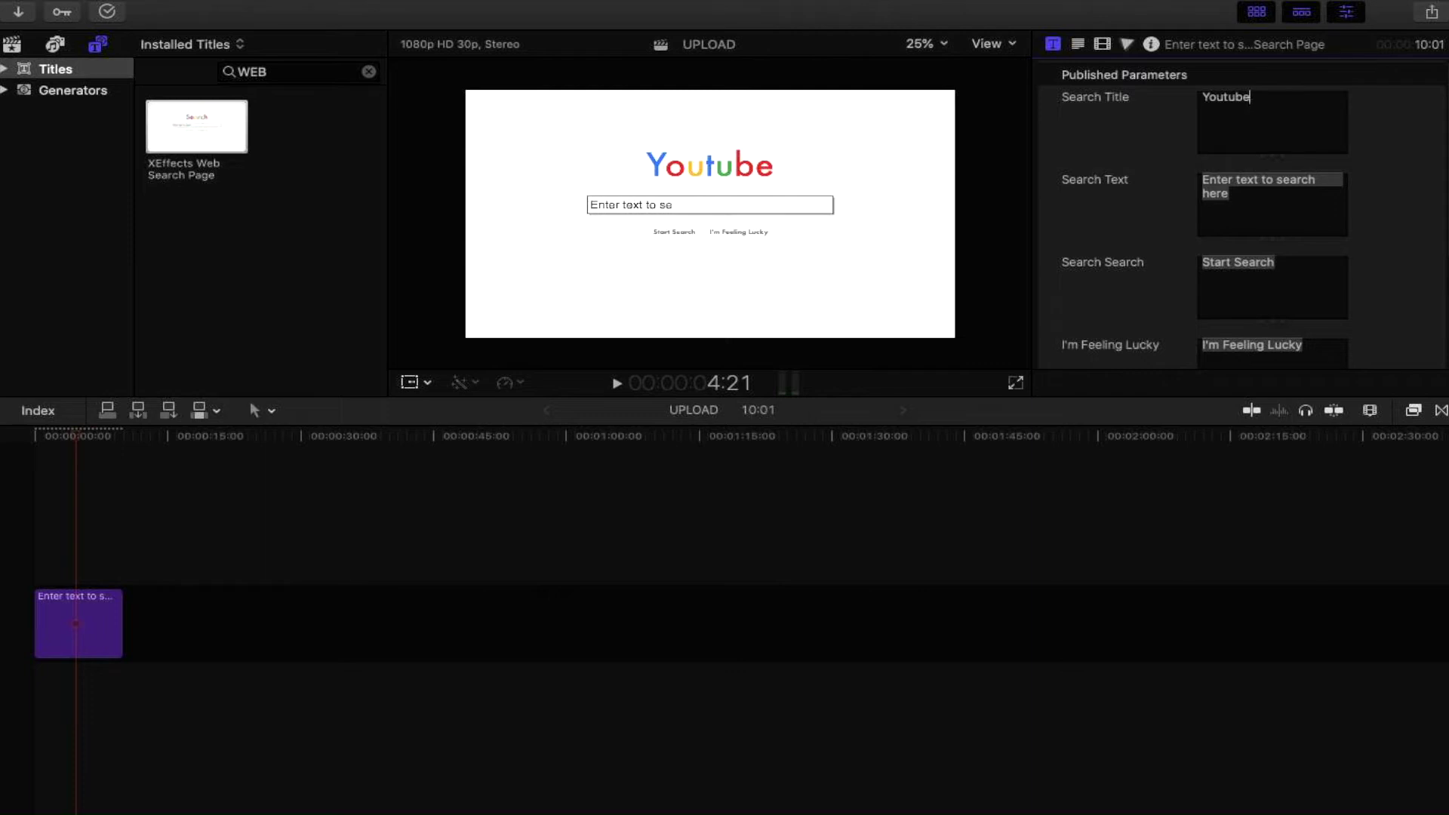
key("ctrl+Tab")
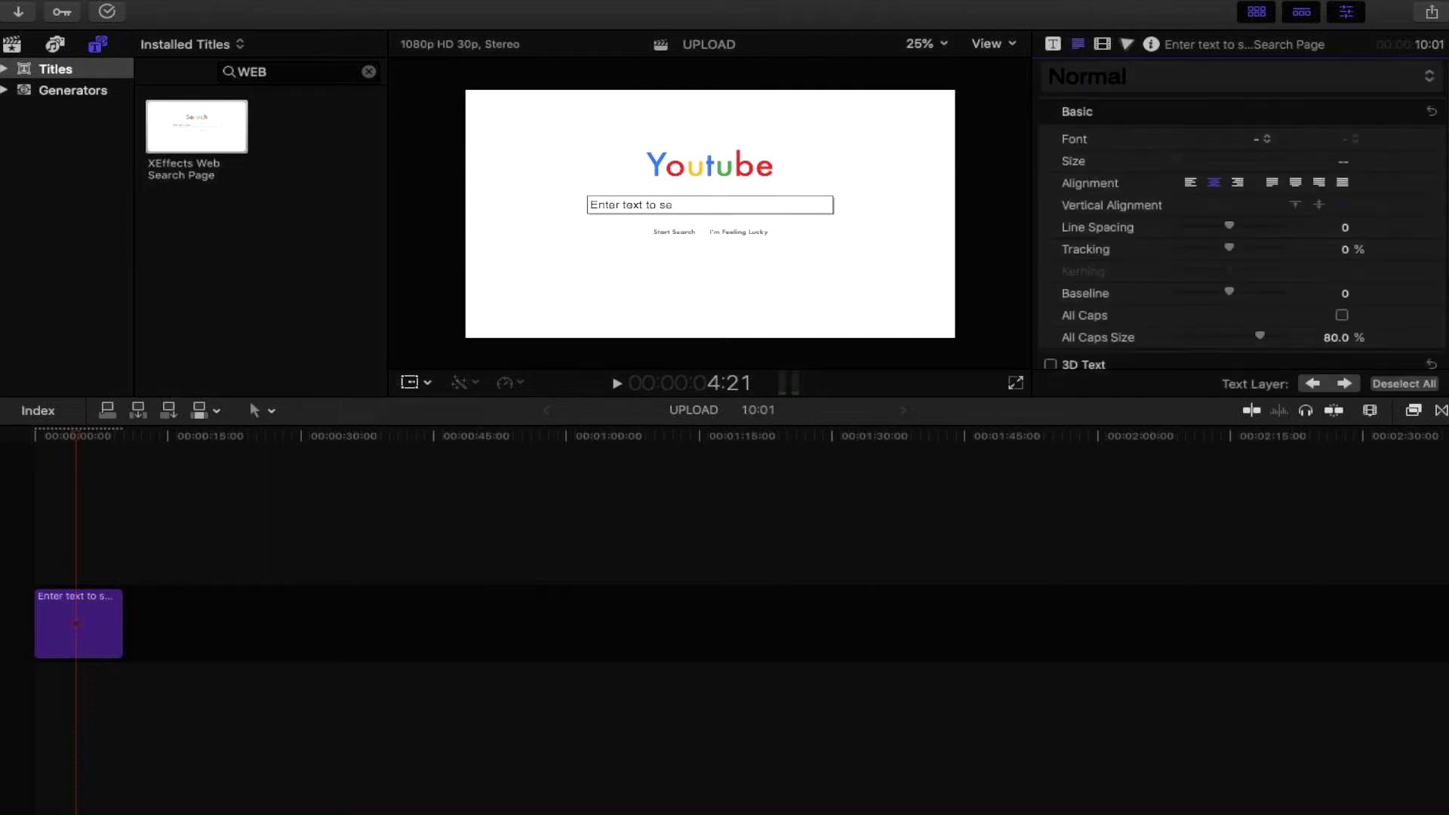
scroll(1242, 227, "down", 3)
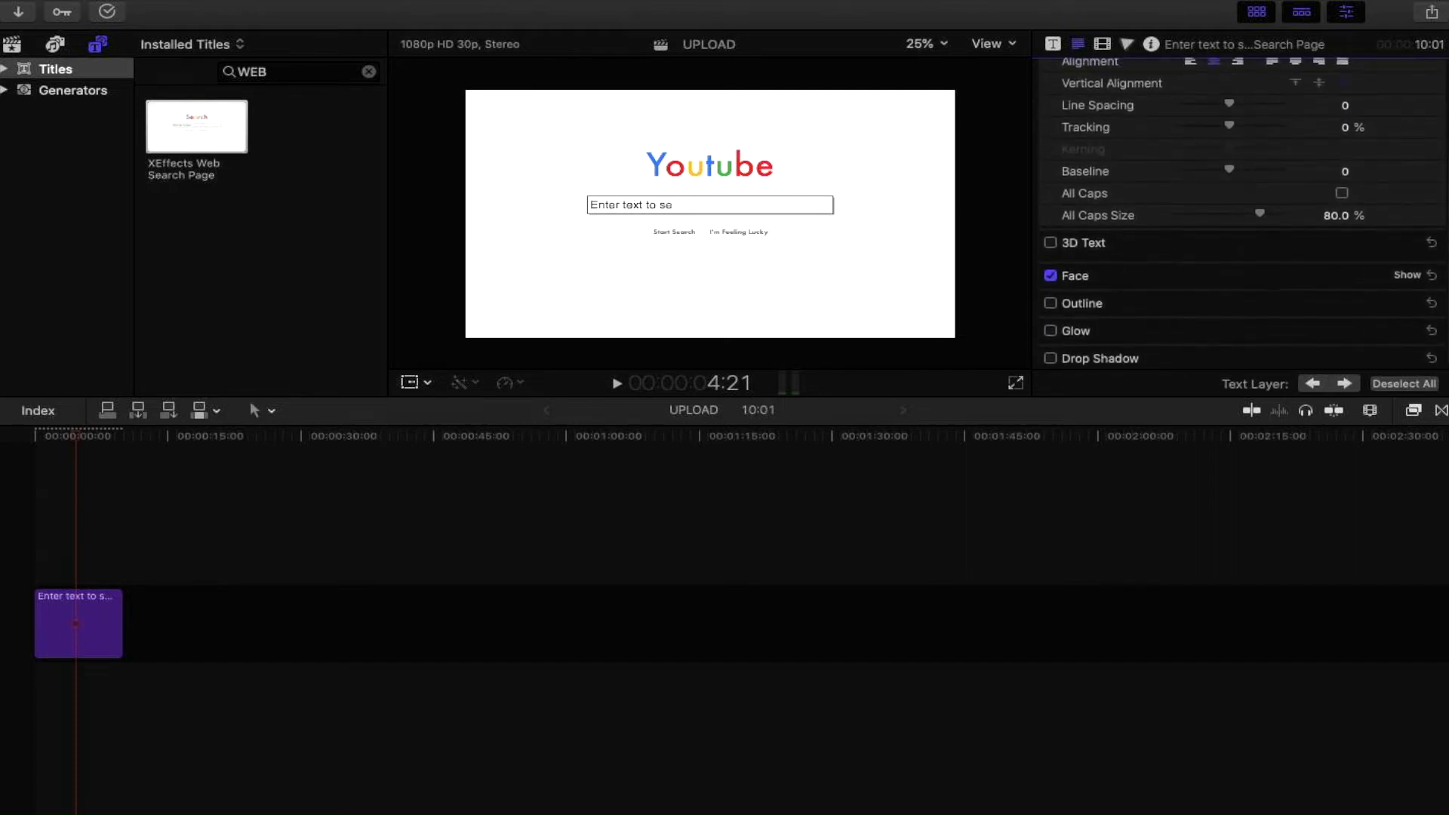
left_click(1407, 274)
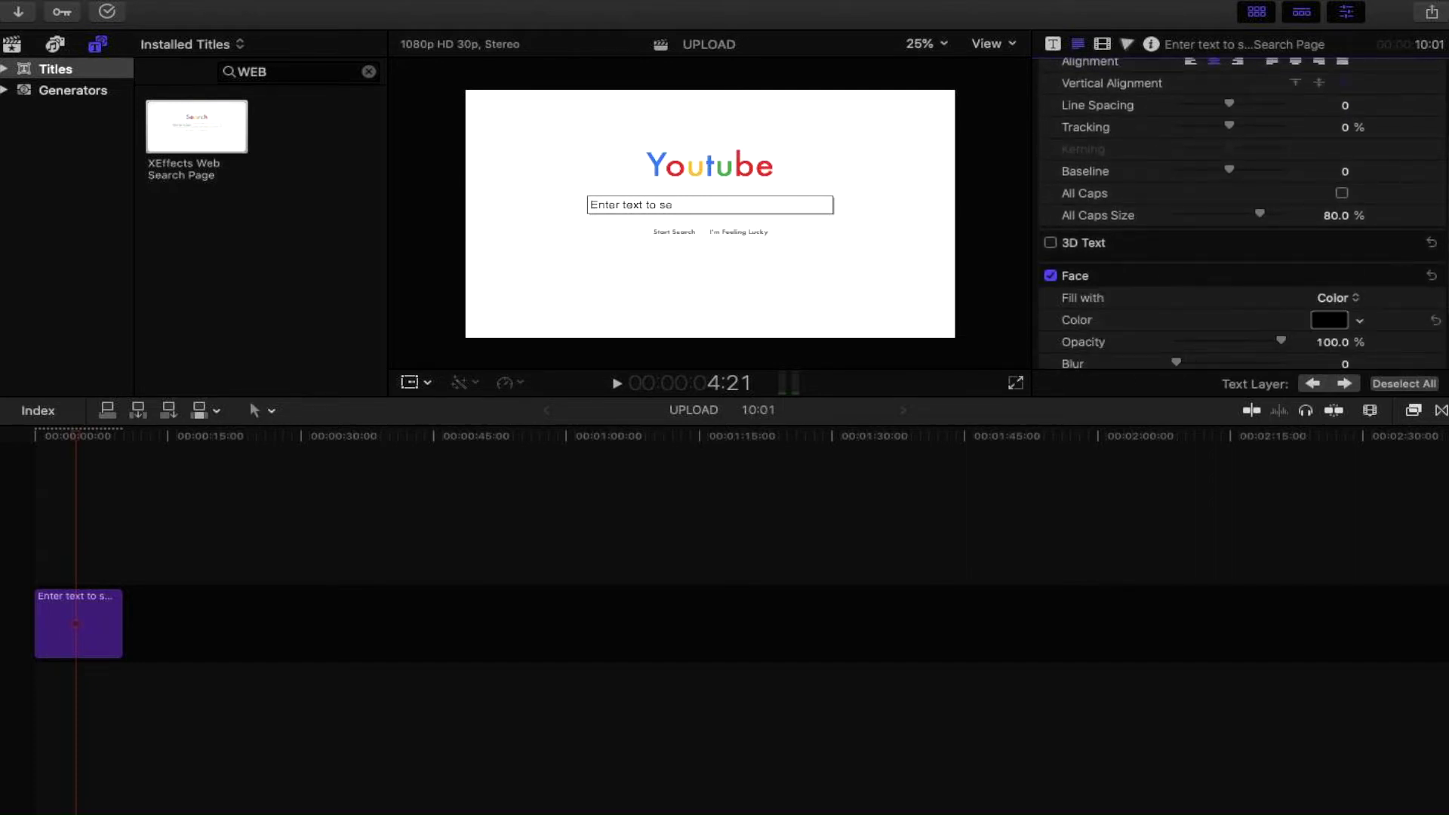
scroll(1241, 227, "up", 3)
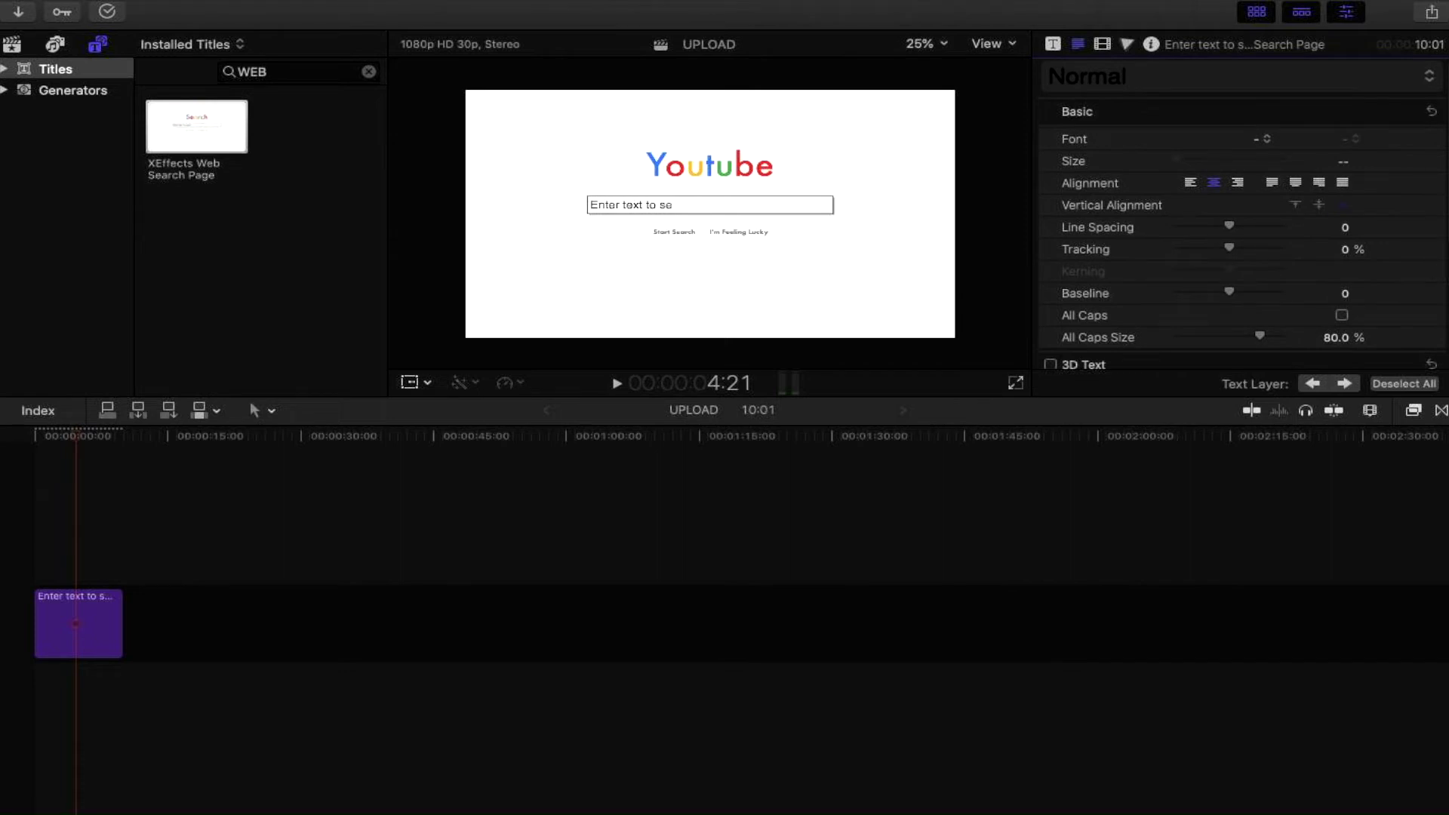
key("ctrl+shift+Tab")
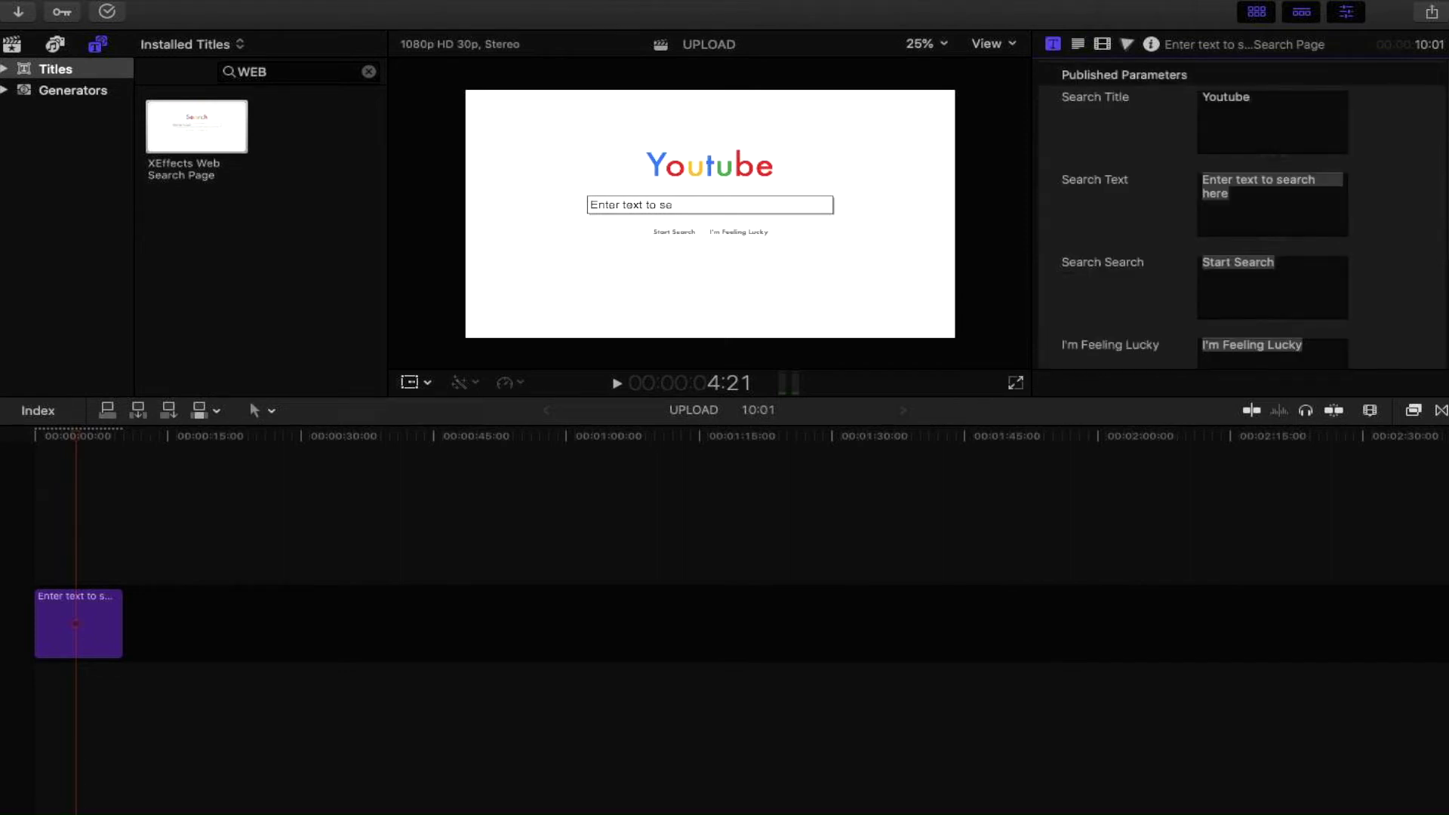
key("ctrl+Tab")
scroll(1243, 212, "down", 3)
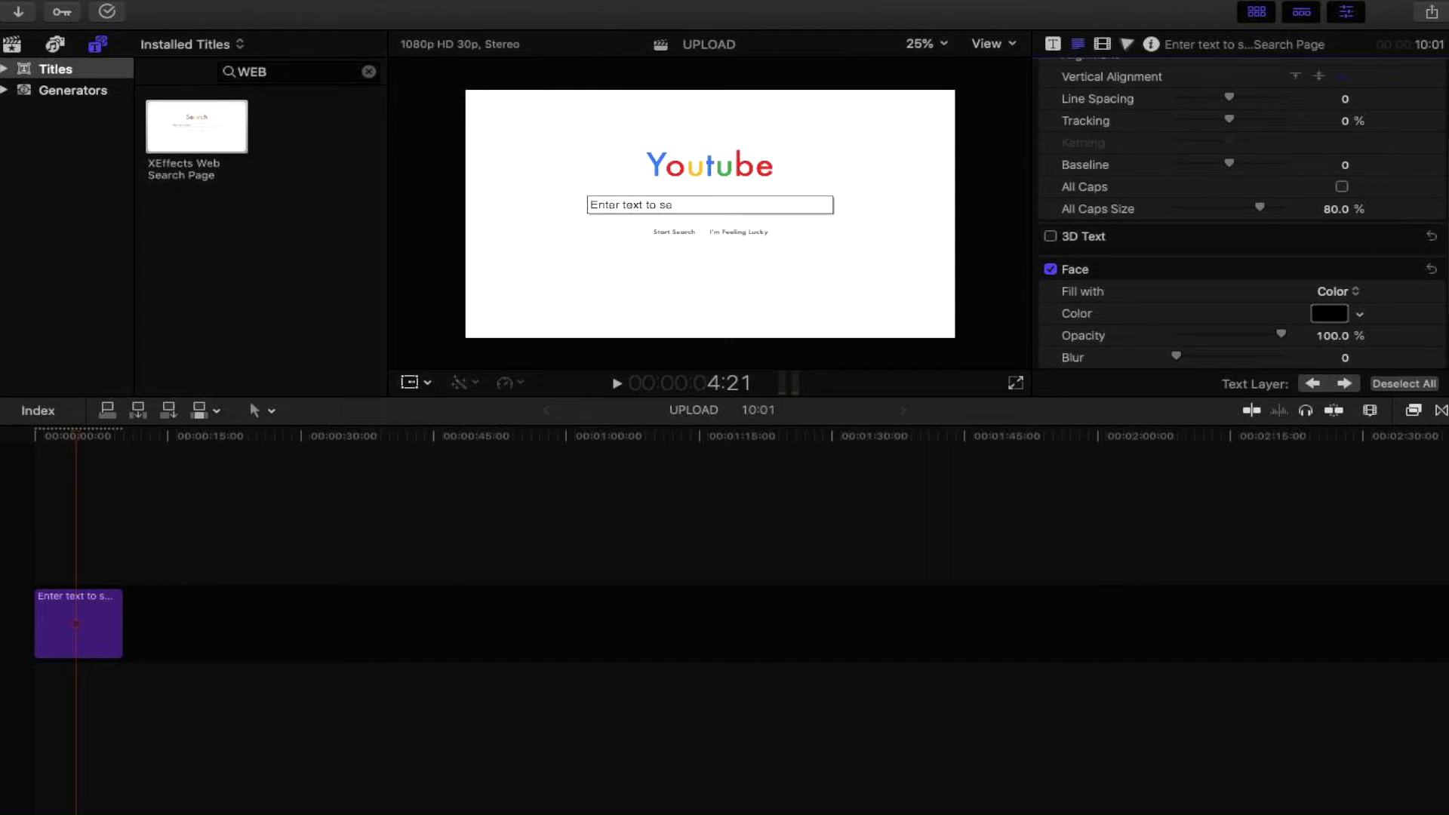
left_click(1053, 44)
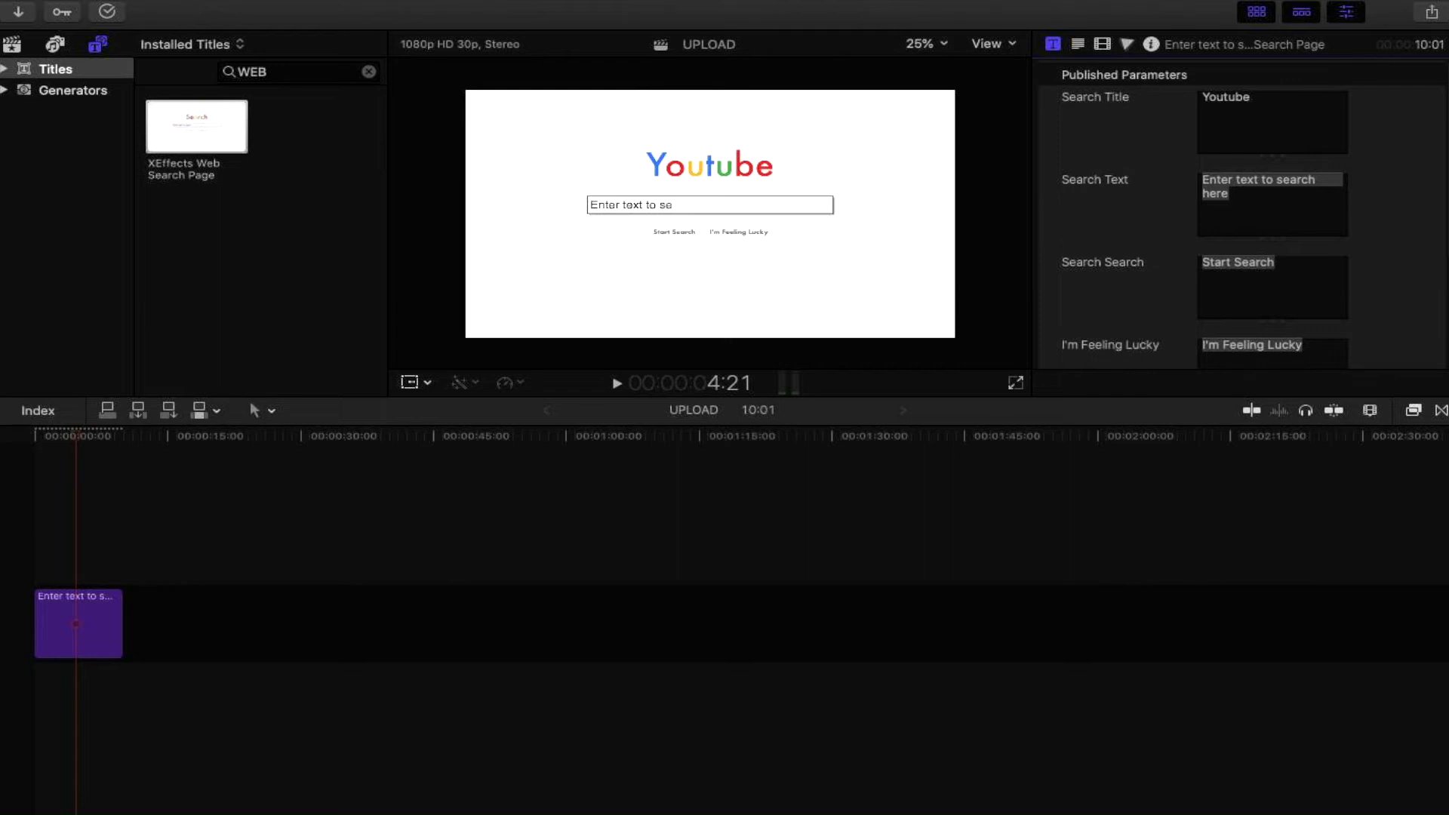
Step: Play the title from the timeline start, then stop, to preview the Youtube search page
key("Home")
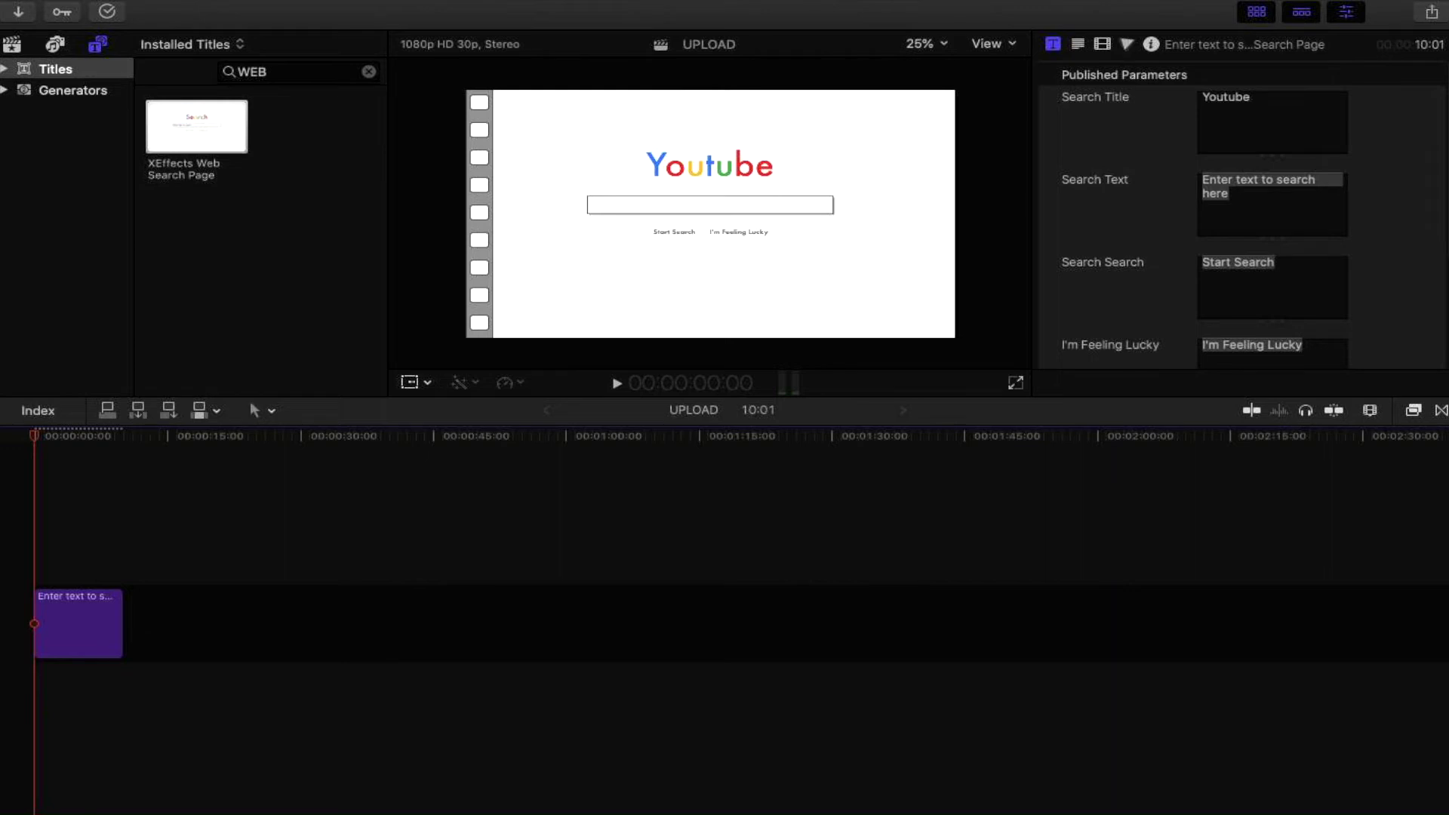
key("space")
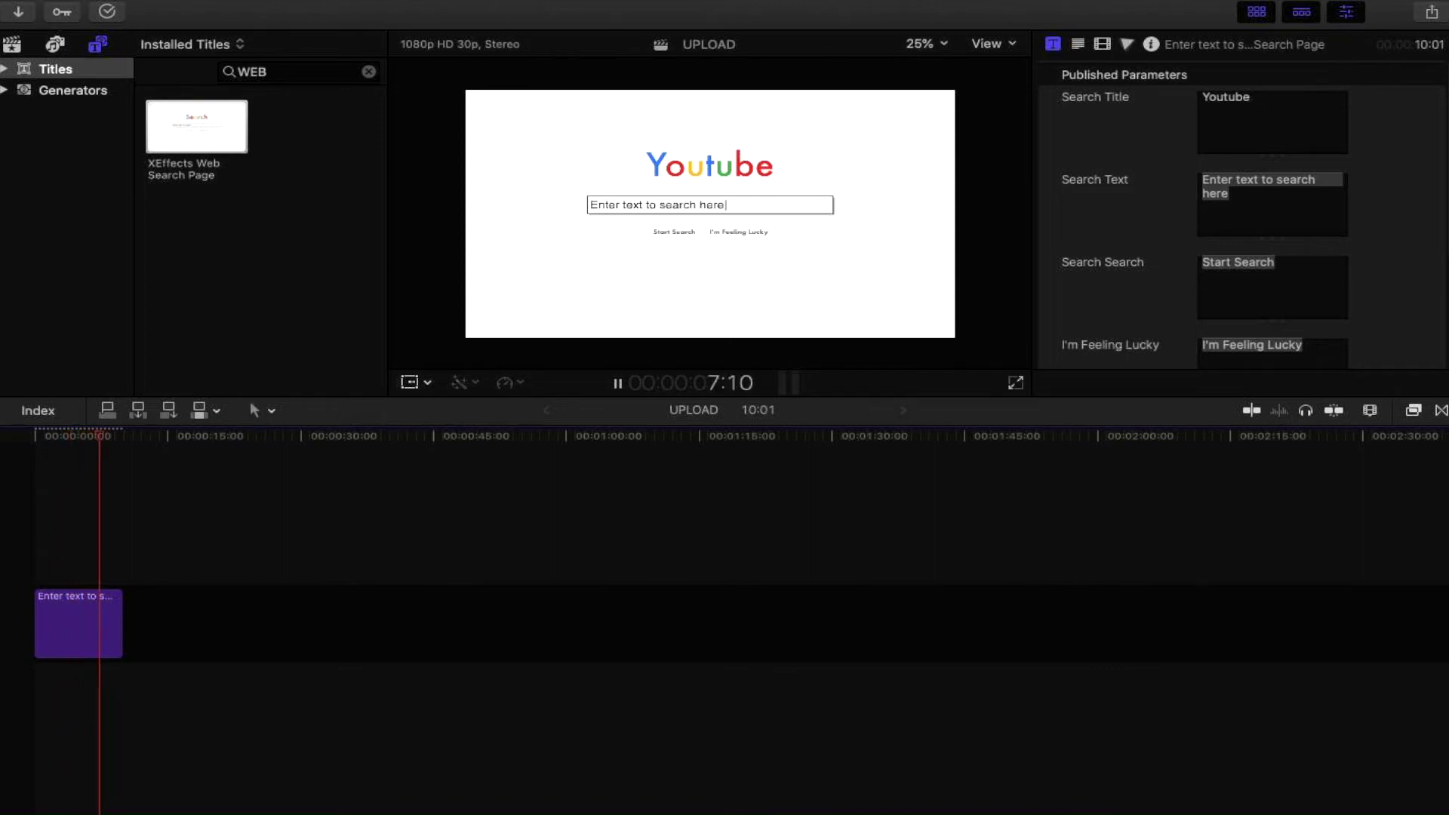
key("space")
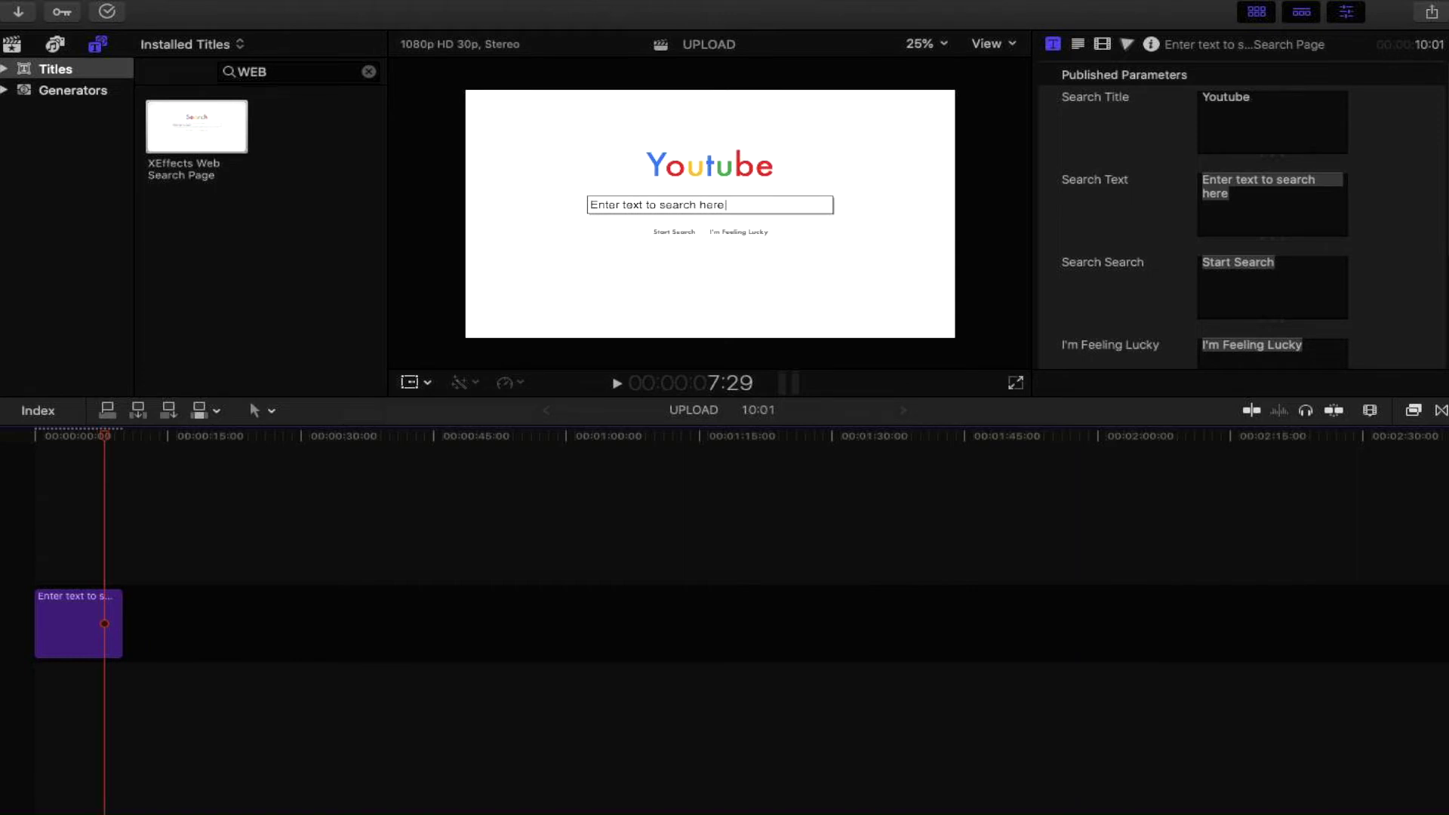
Step: Replace the placeholder Search Text with the query 'Is Tupac alive 2020'
key("super+a")
key("BackSpace")
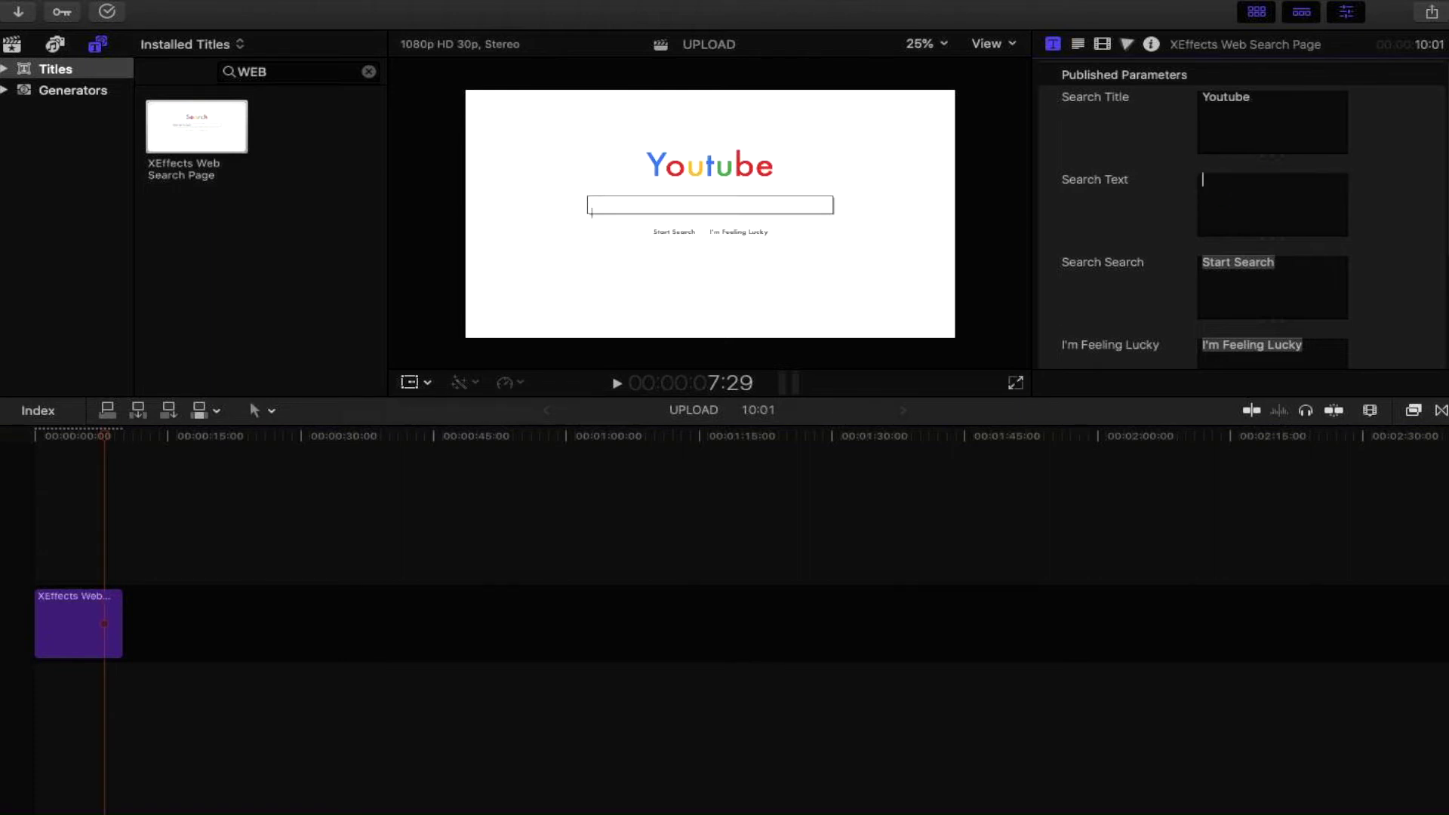
type("Wh")
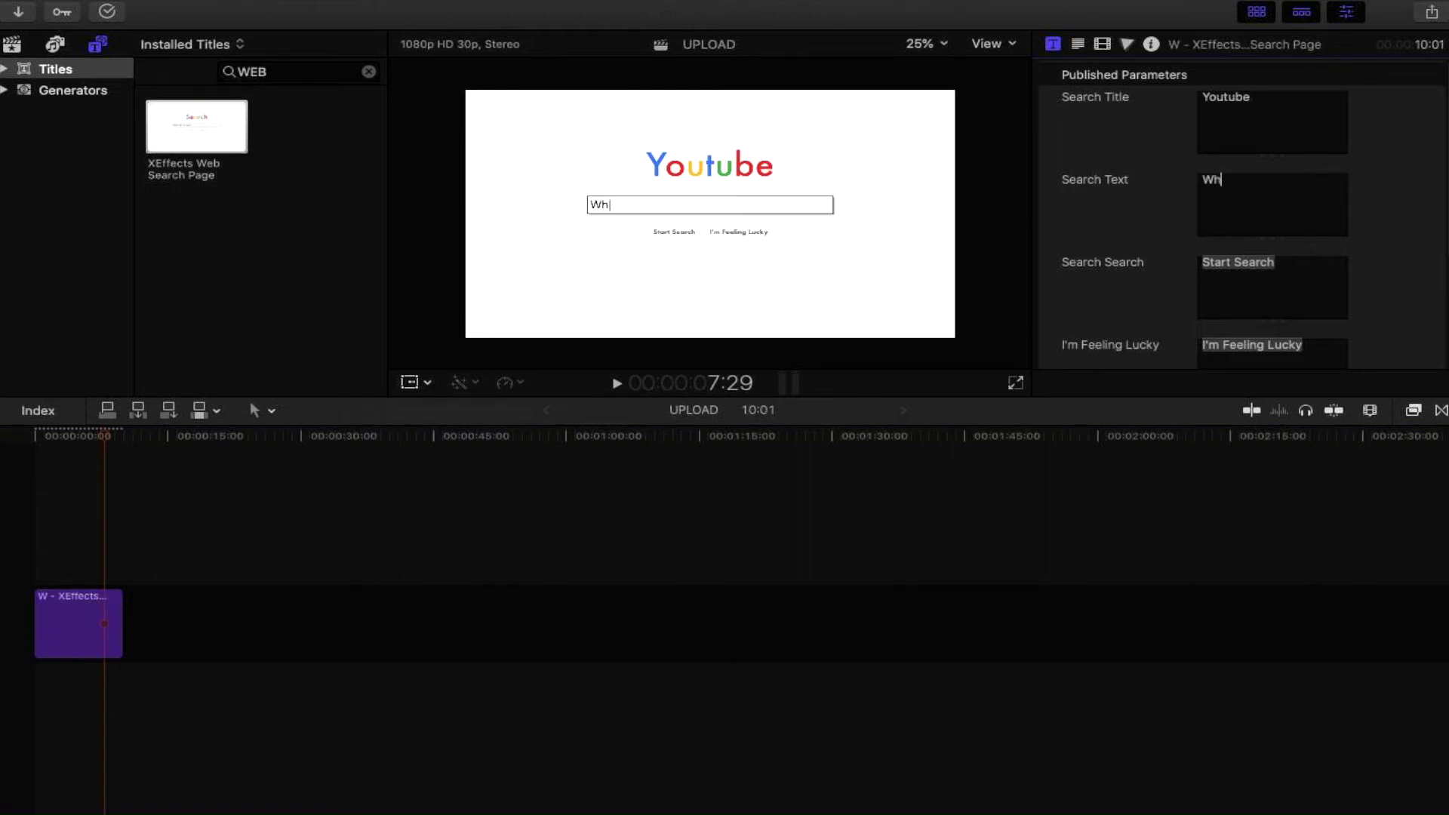
type("ere is Ti")
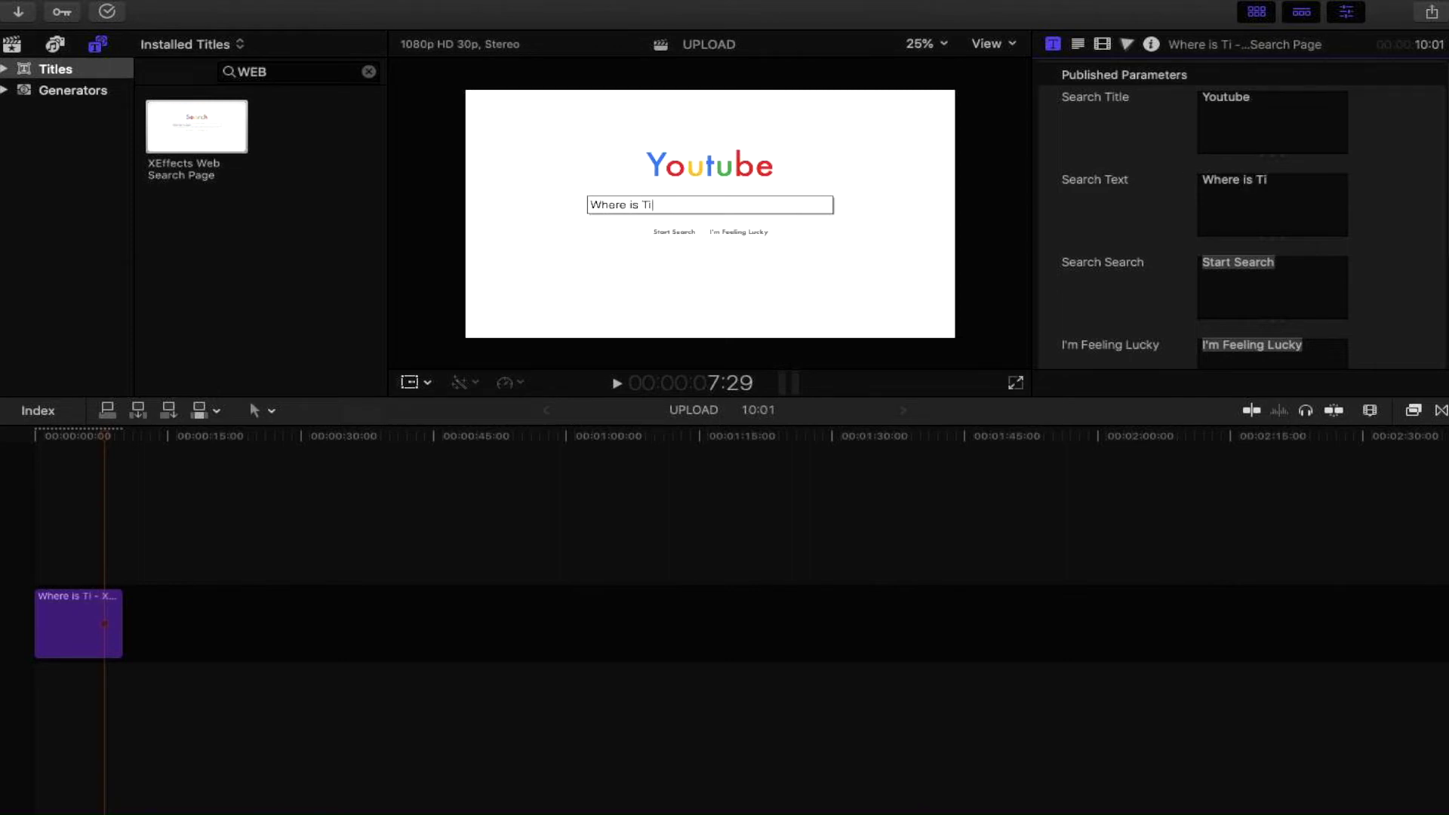
key("BackSpace")
type("upa")
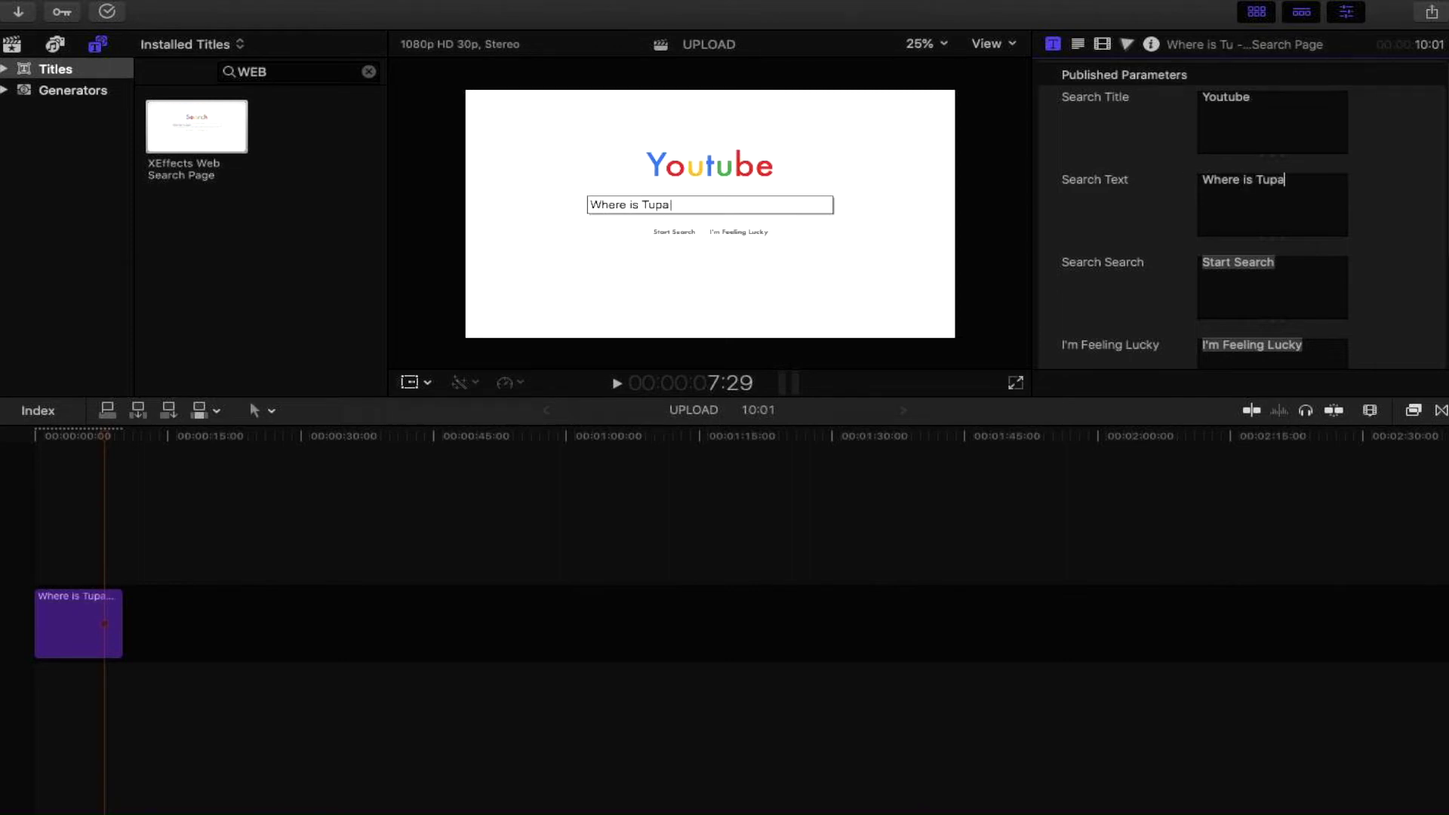
type("c rightnow")
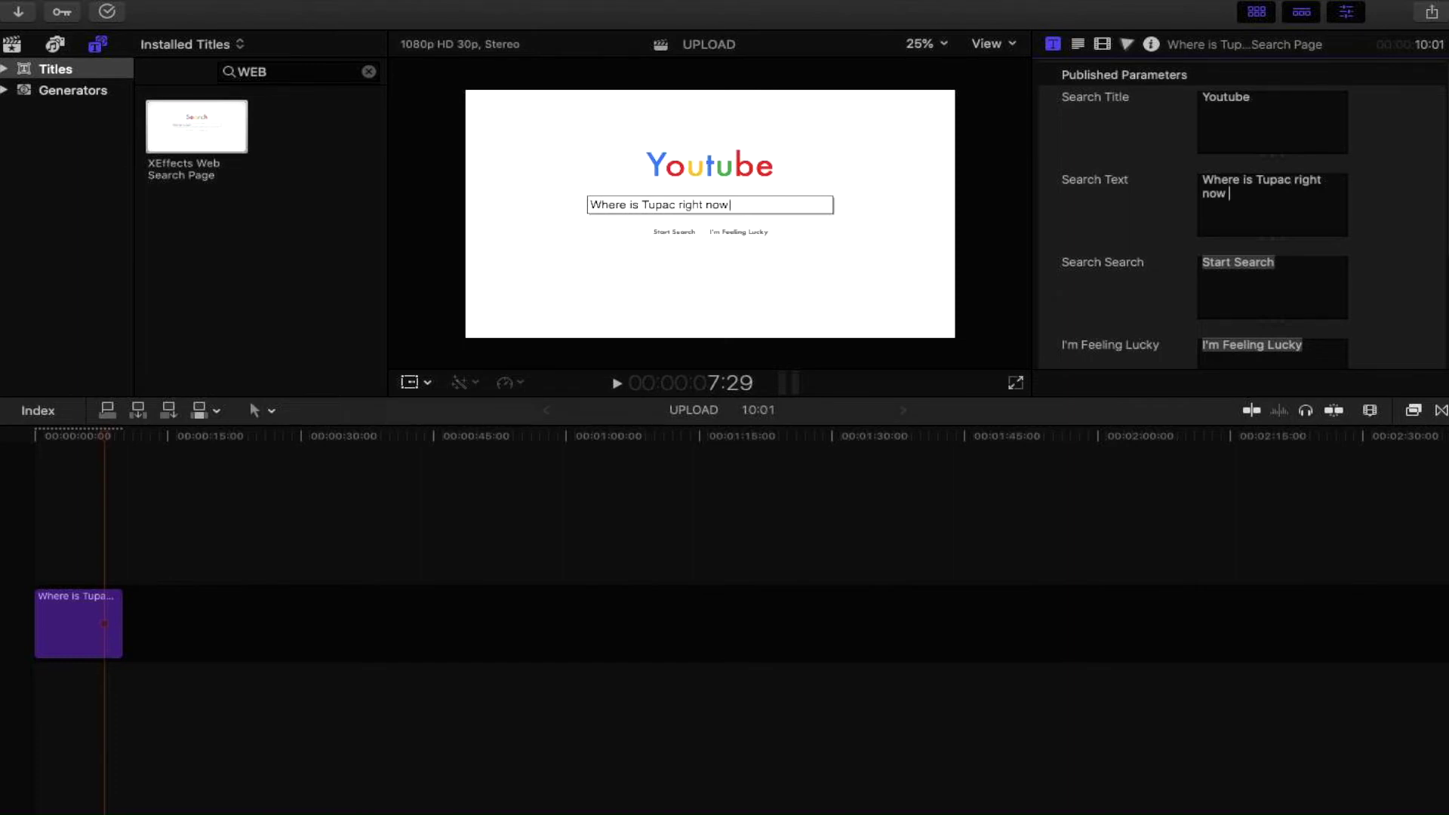
key("BackSpace")
key("BackSpace")
key("BackSpace")
key("BackSpace")
key("BackSpace")
key("BackSpace")
key("BackSpace")
key("BackSpace")
key("BackSpace")
key("BackSpace")
key("BackSpace")
key("BackSpace")
key("BackSpace")
key("BackSpace")
key("BackSpace")
key("BackSpace")
key("BackSpace")
key("BackSpace")
key("BackSpace")
key("BackSpace")
key("BackSpace")
key("BackSpace")
key("BackSpace")
key("BackSpace")
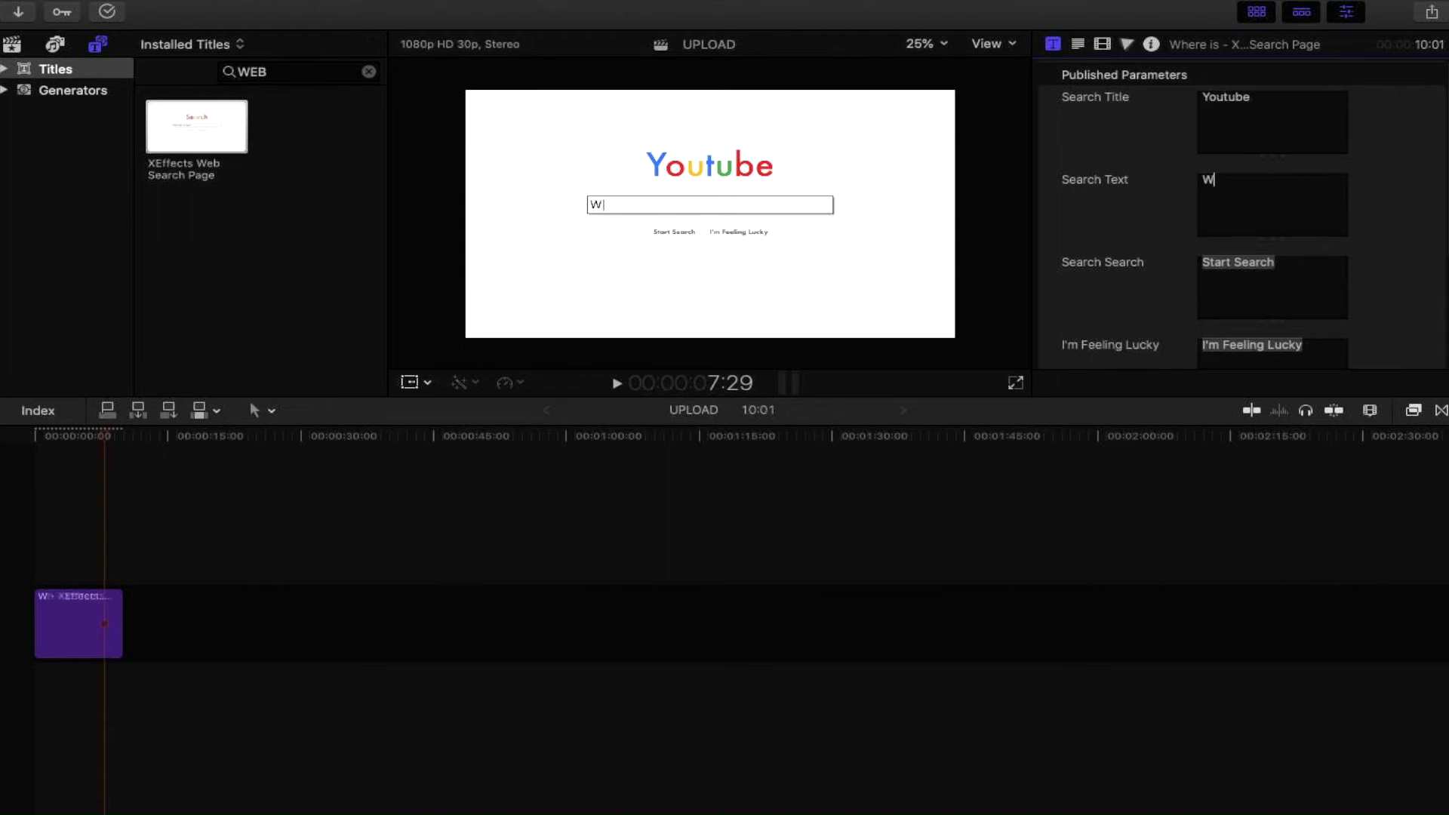
type("Is ")
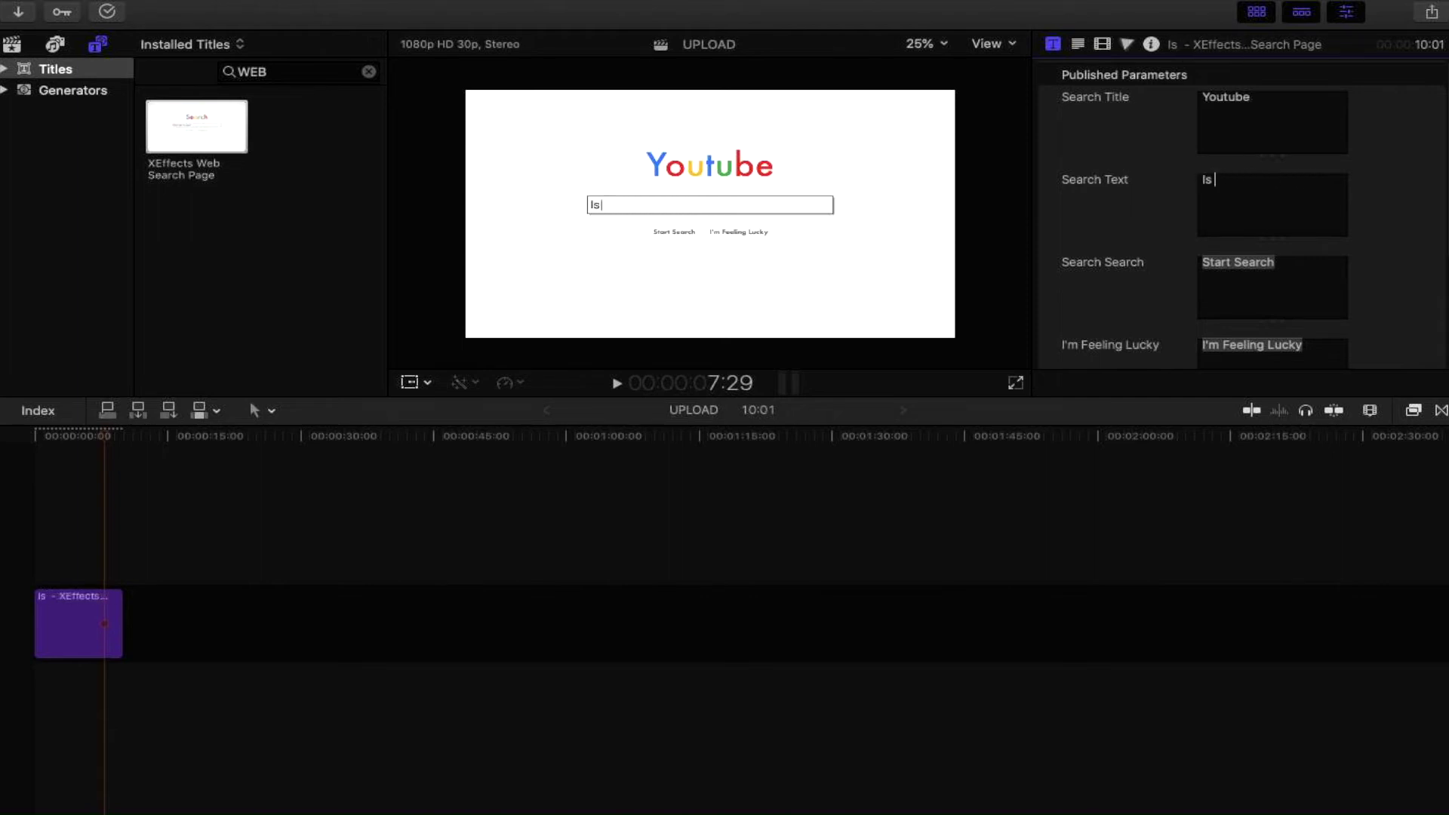
type("Tupac alive")
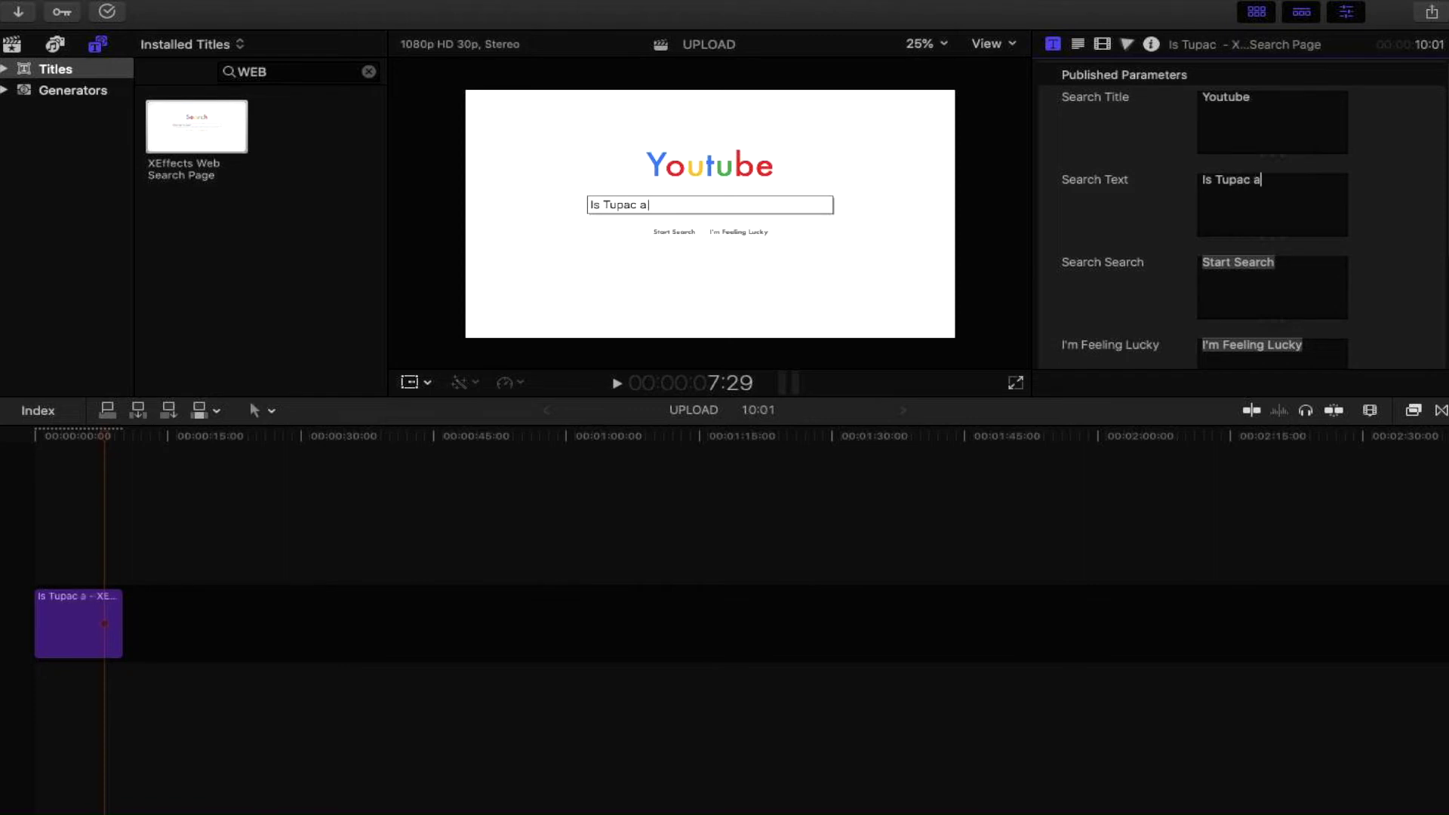
type(" 2020")
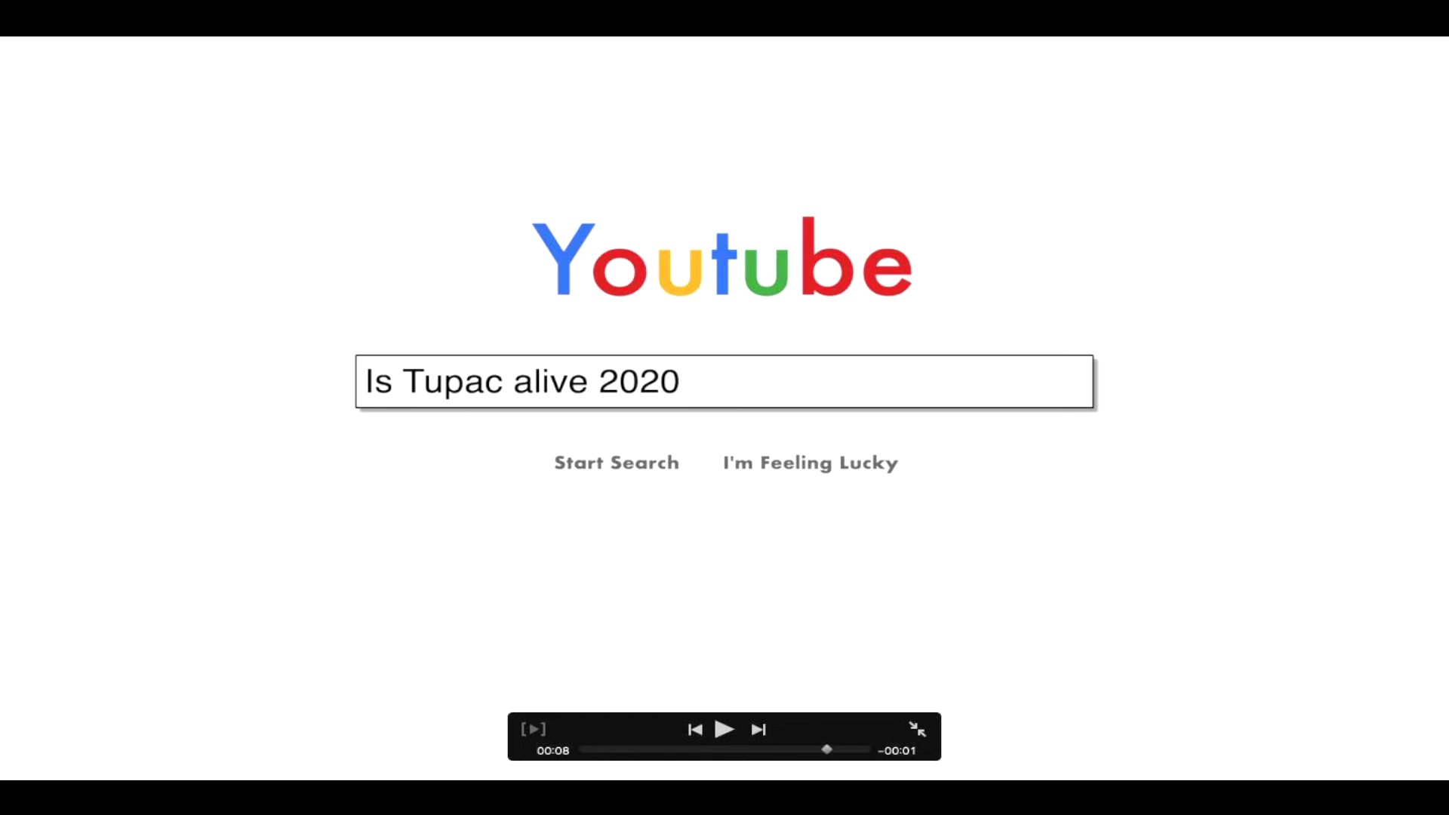
Step: Leave full screen and relabel the first search button 'Search Video'
key("Escape")
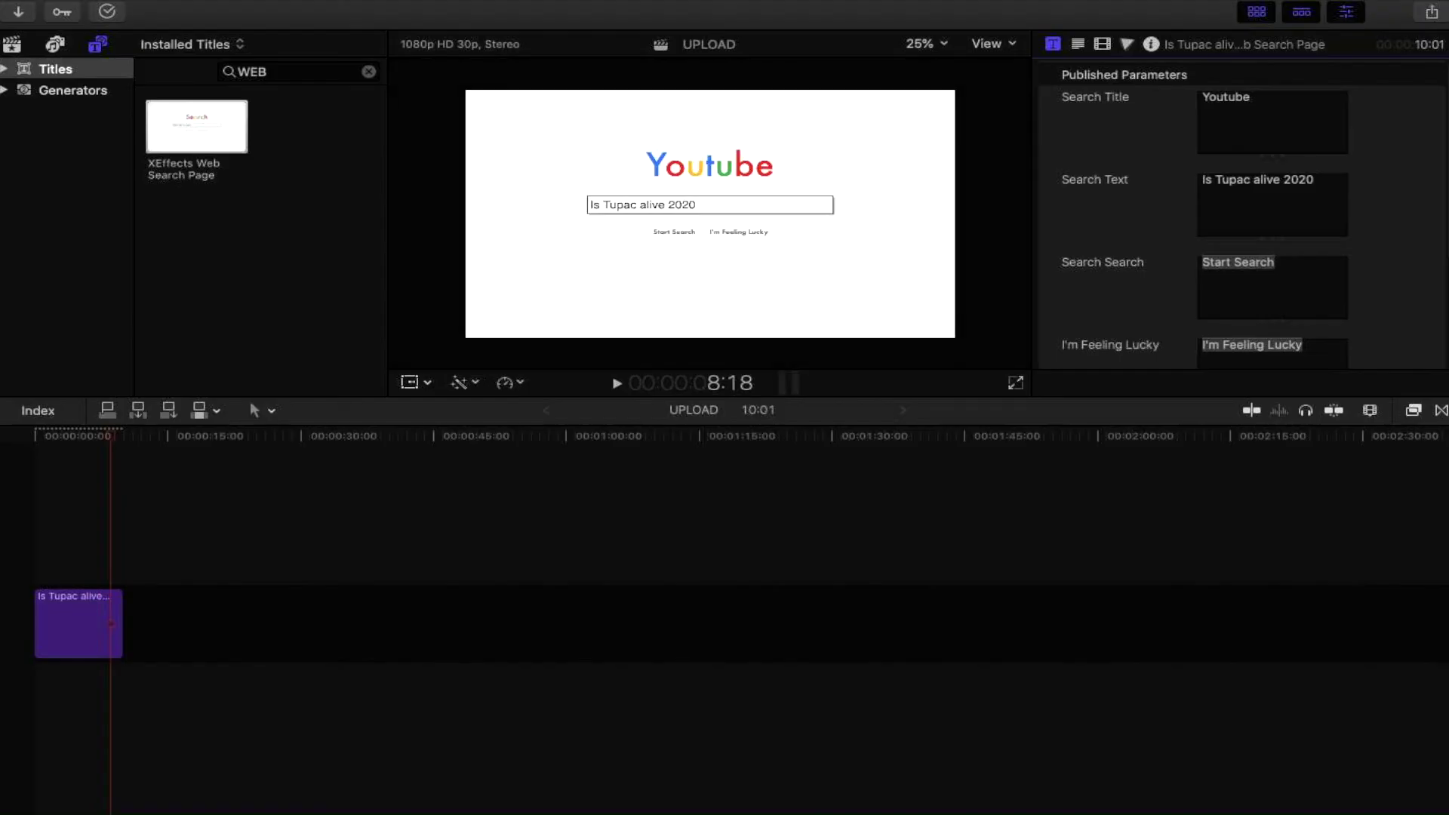
left_click(1275, 262)
key("super+a")
type("Se")
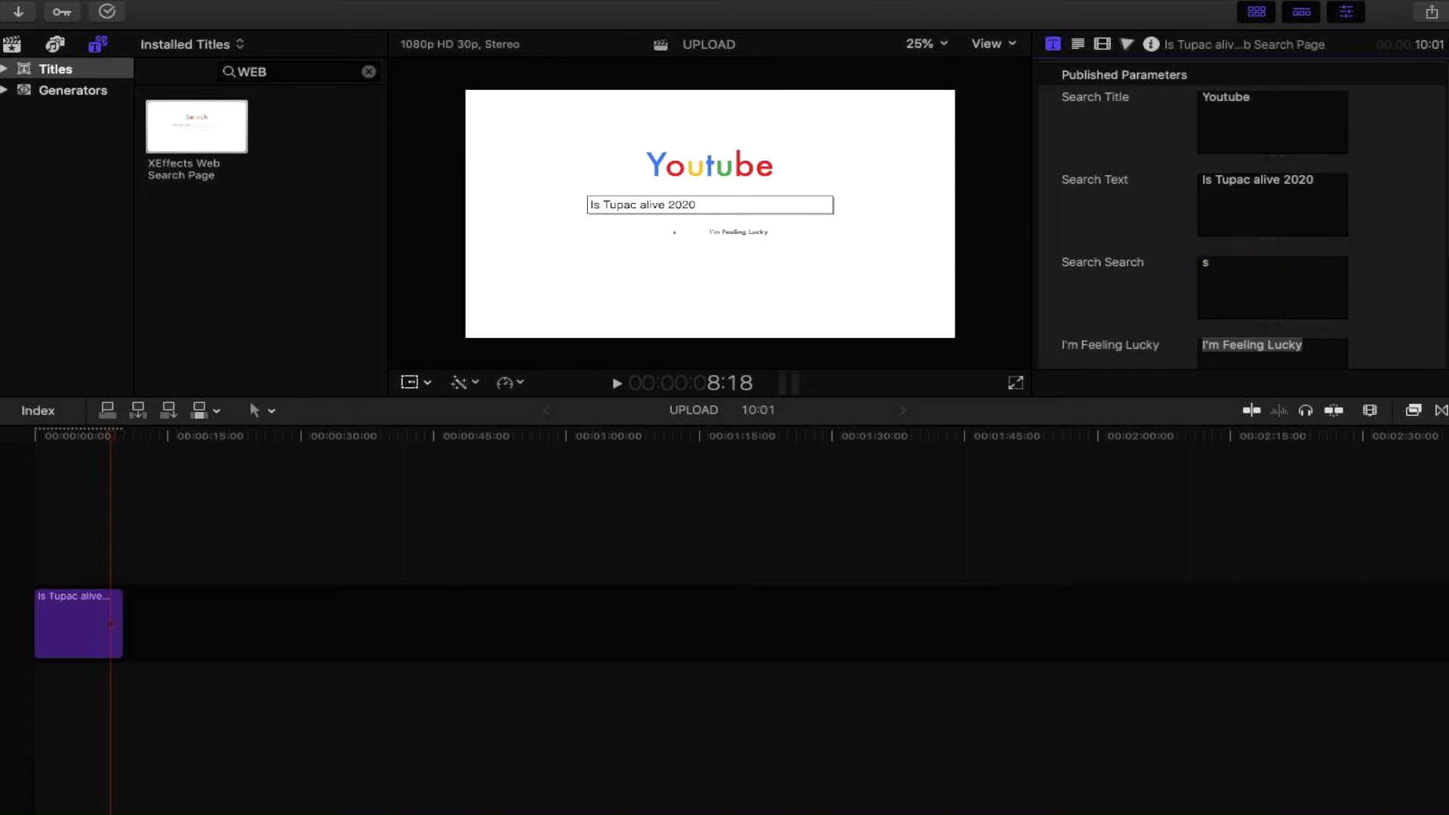
type("arch Video")
Step: Change the second button label from 'I'm Feeling Lucky' to 'I'm Feeling Lit'
key("Right")
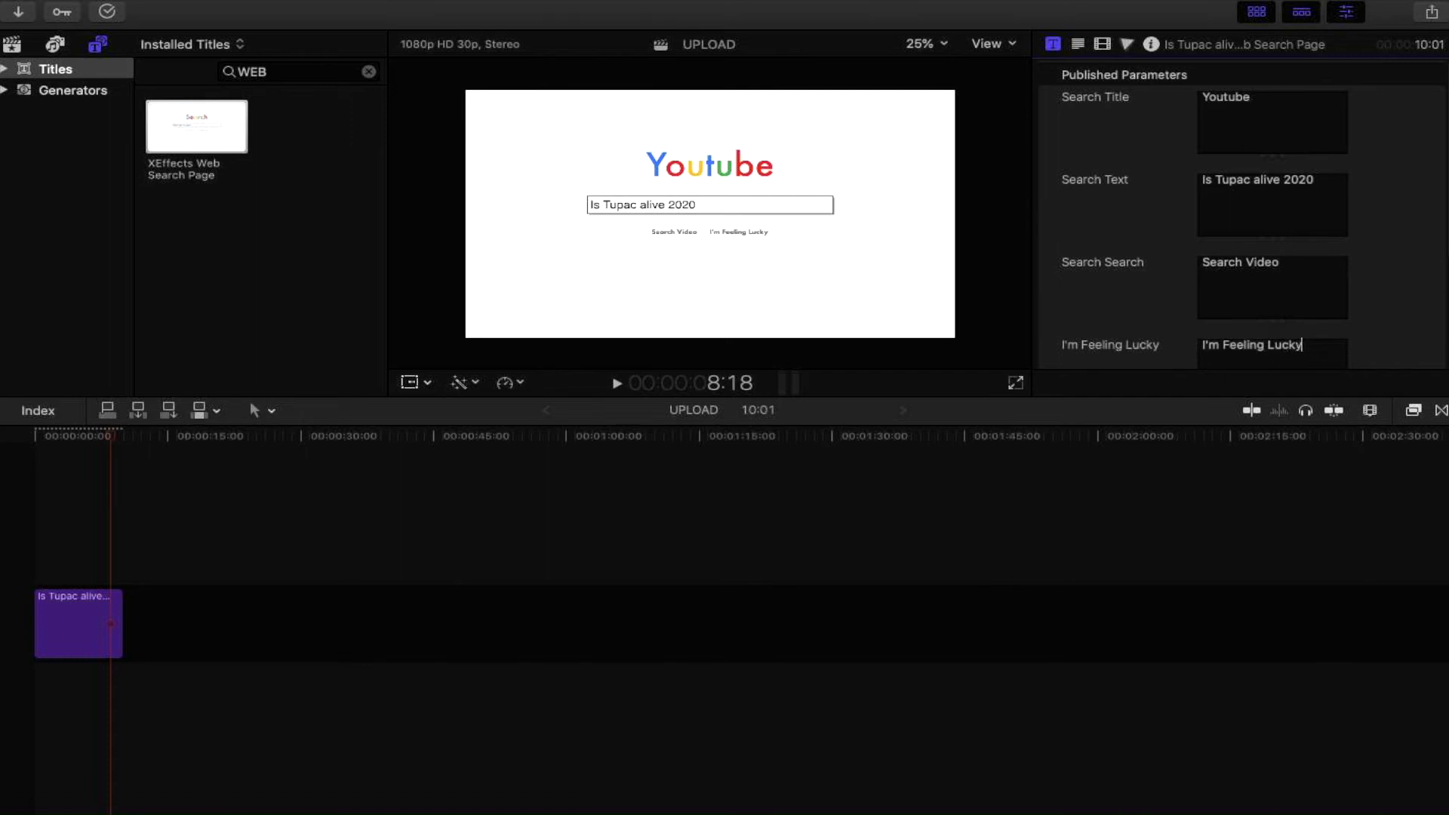
key("shift+Left")
key("shift+Left")
key("shift+Left")
key("shift+Left")
key("BackSpace")
key("BackSpace")
type("Lit")
Step: Select the search page title clip and render it with Modify > Render Selection
left_click(38, 436)
left_click(78, 623)
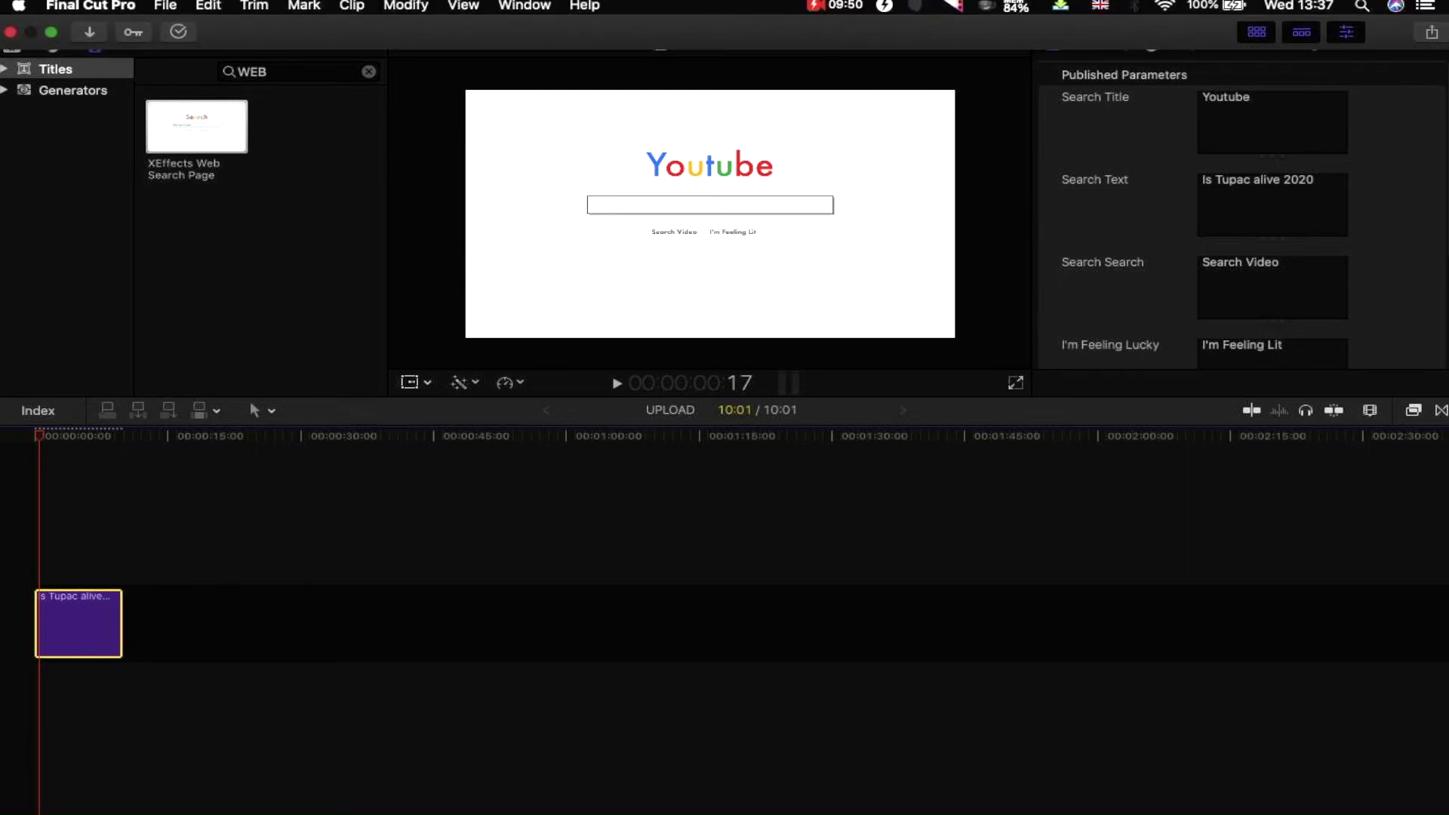
left_click(406, 5)
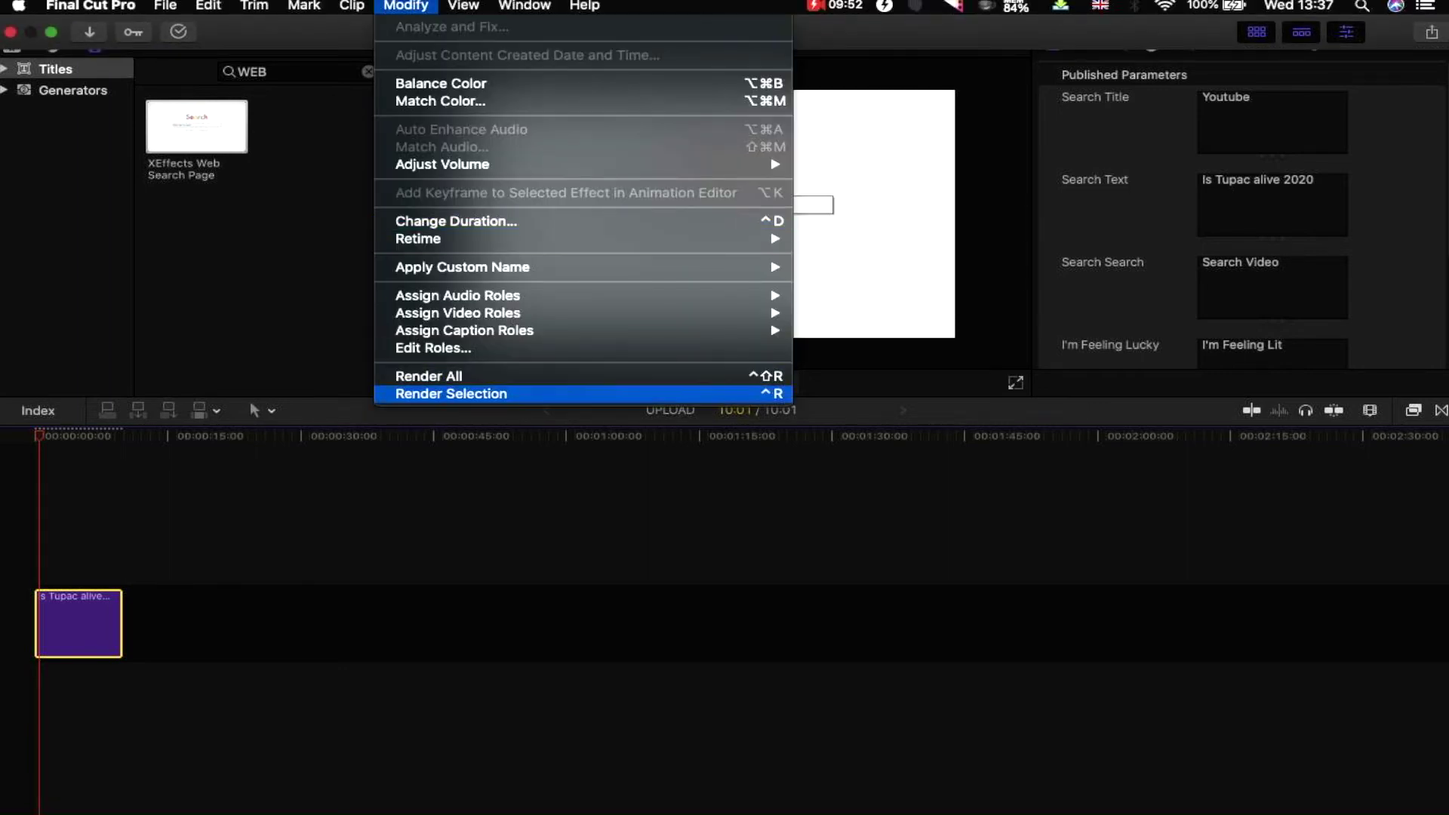
left_click(451, 394)
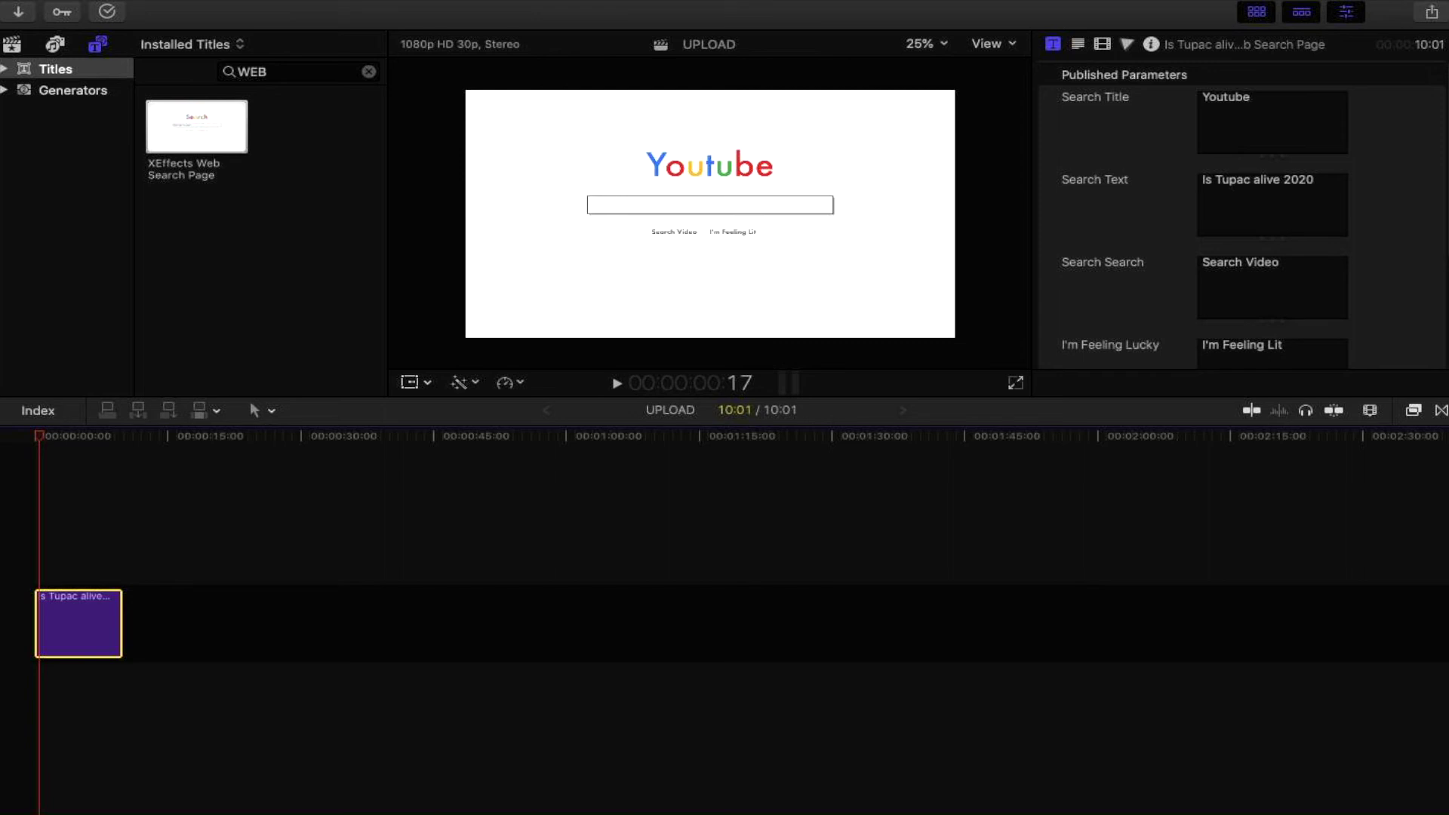
Step: Open the Background Color picker, leave the background white, and toggle Box Outline off and on
key("Home")
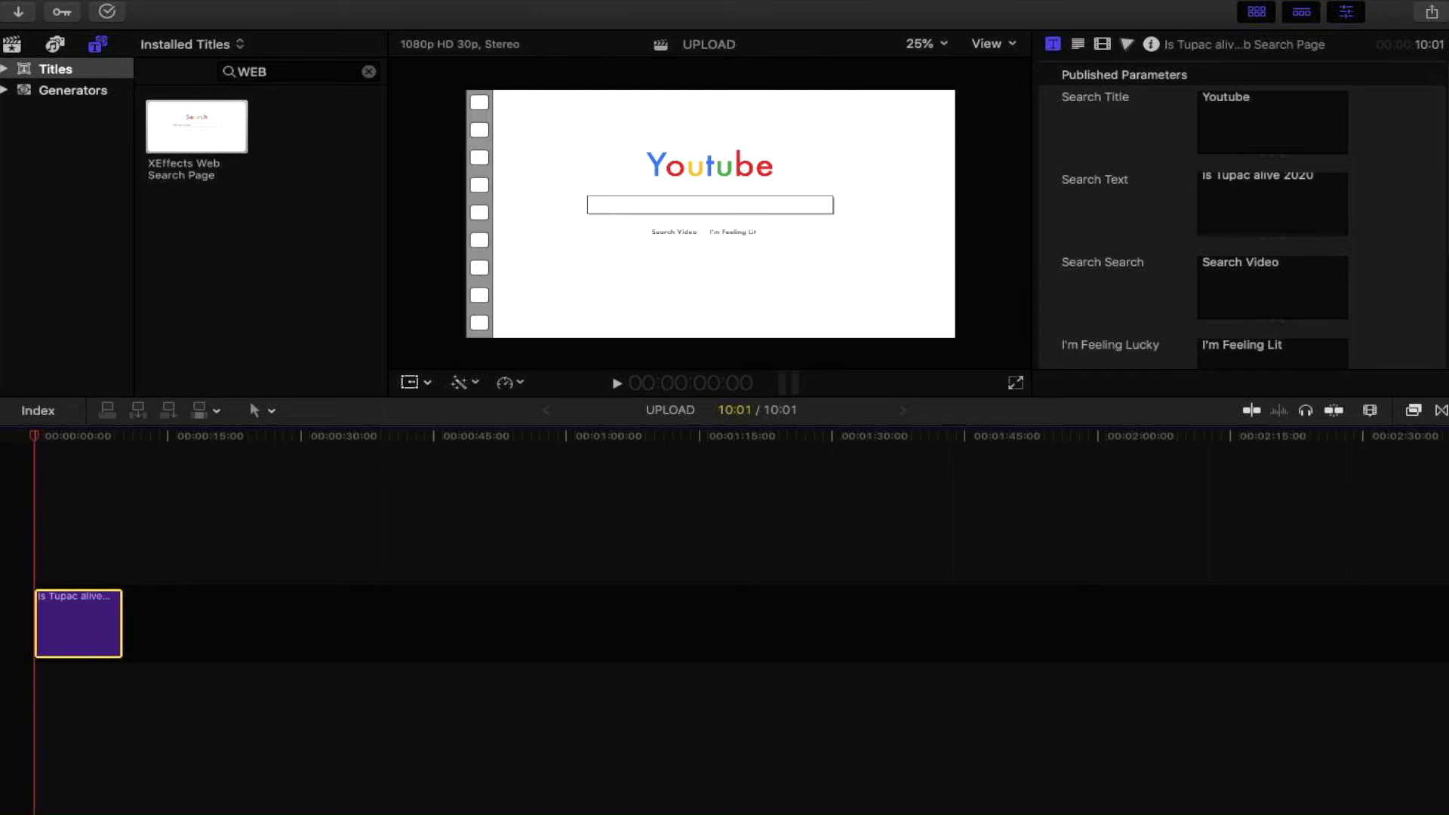
scroll(1242, 227, "down", 5)
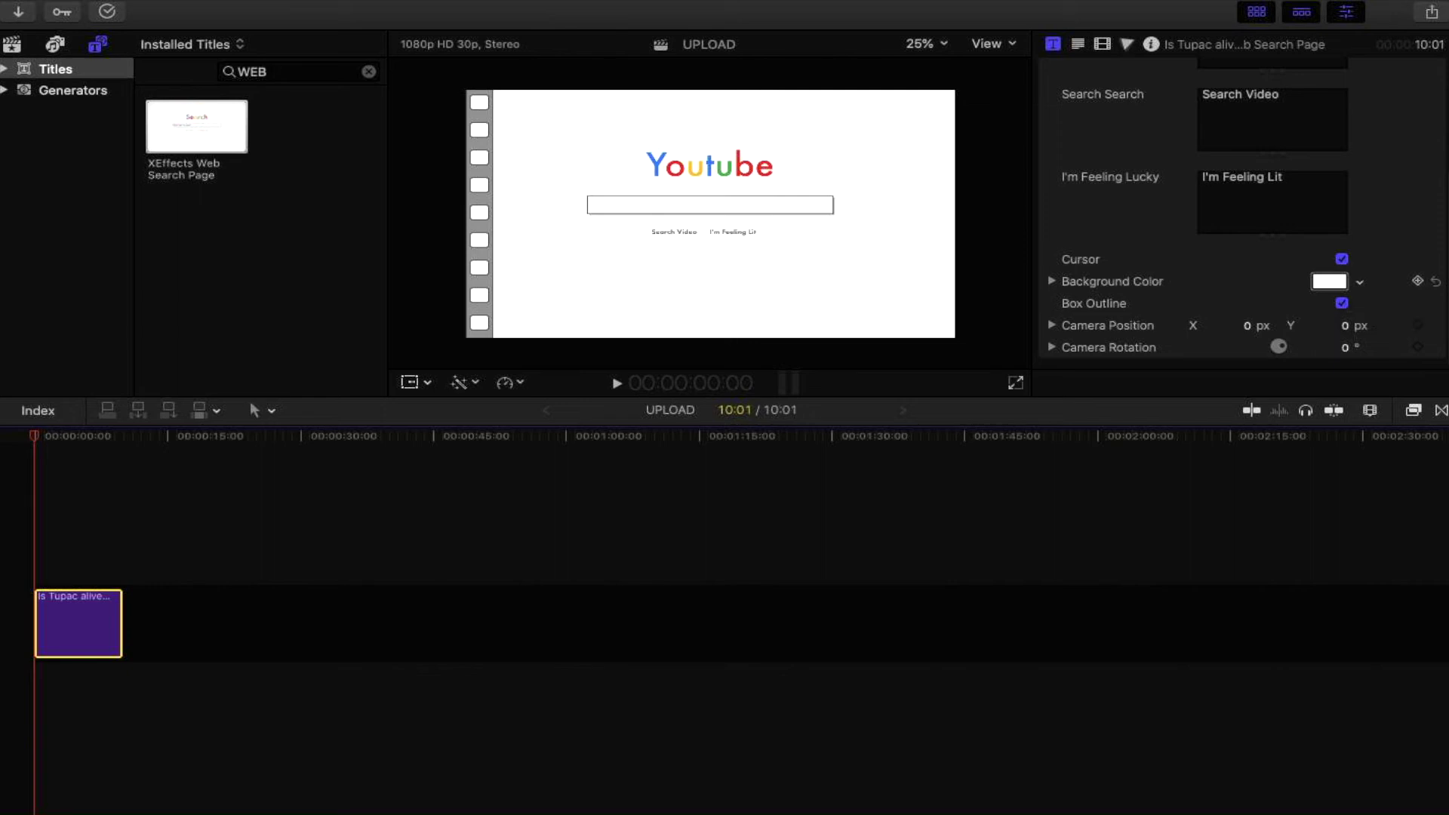
left_click(1329, 281)
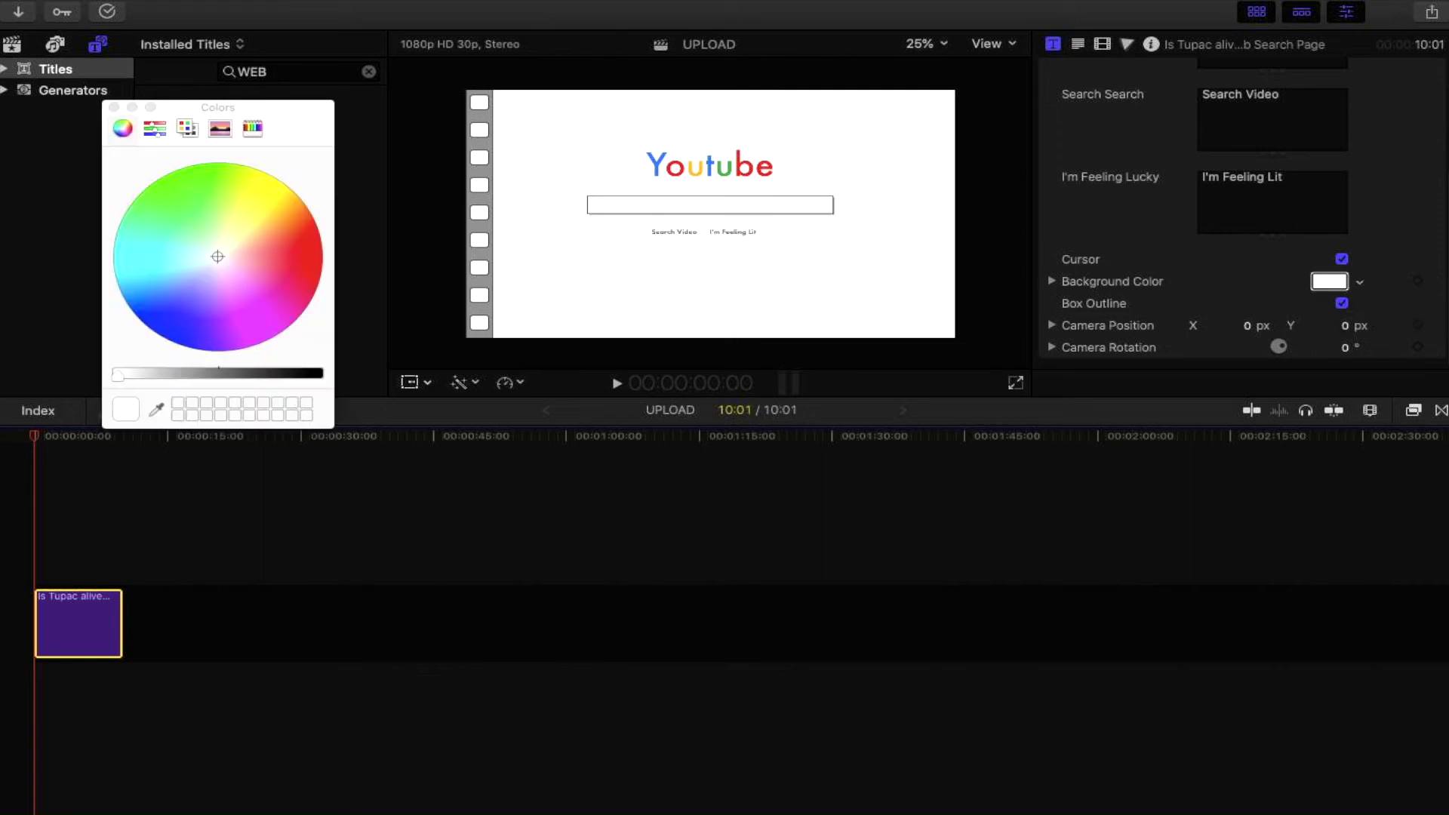
mouse_move(218, 257)
left_mouse_down()
mouse_move(233, 297)
mouse_move(194, 314)
mouse_move(311, 274)
mouse_move(290, 219)
mouse_move(203, 252)
mouse_move(257, 218)
mouse_move(217, 257)
left_mouse_up()
left_click(1341, 304)
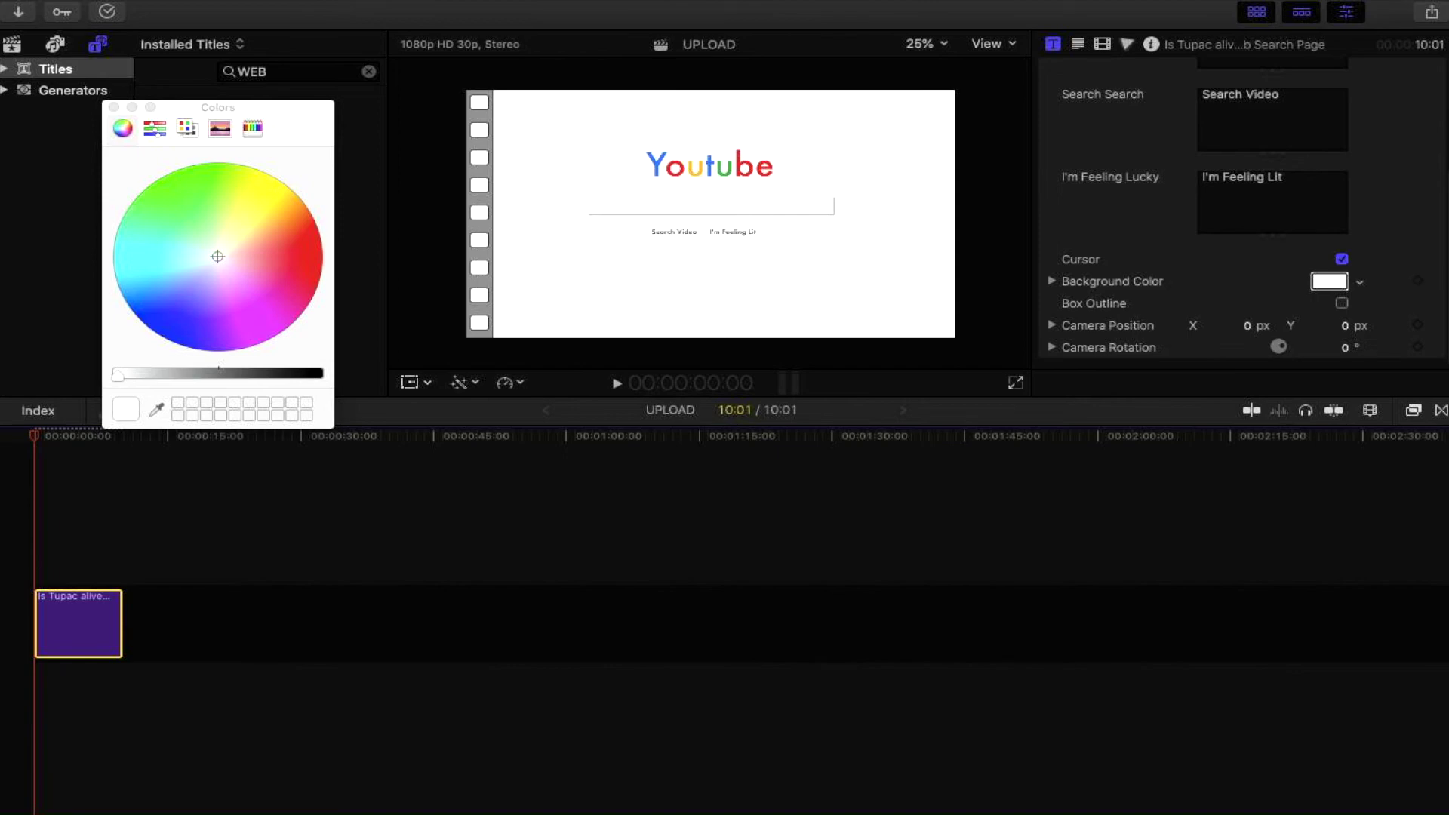
left_click(1341, 303)
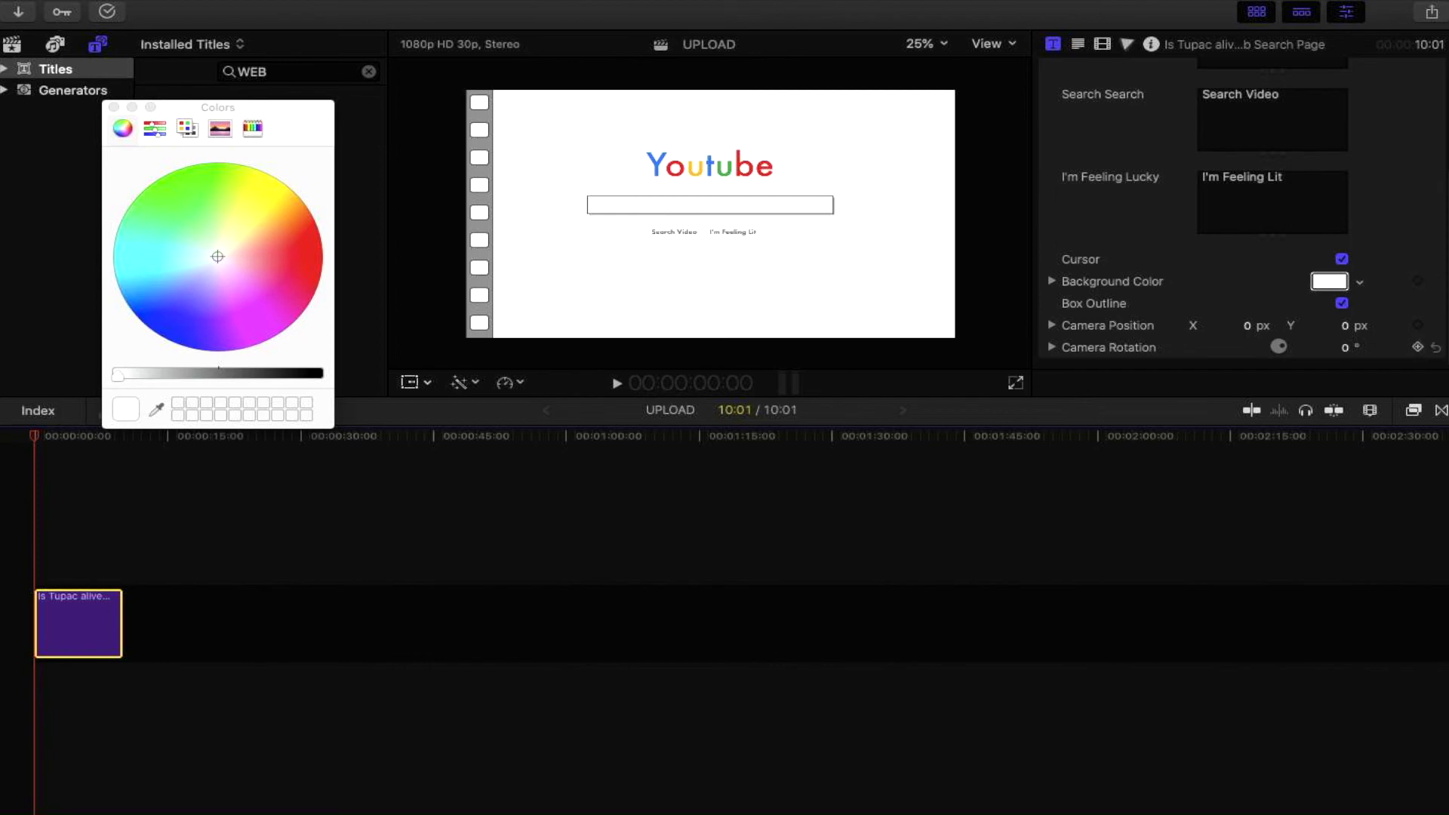
left_click_drag(1345, 347, 507, 105)
key("super+z")
left_click(1247, 326)
mouse_move(1247, 326)
left_mouse_down()
mouse_move(1213, 326)
mouse_move(1243, 326)
left_mouse_up()
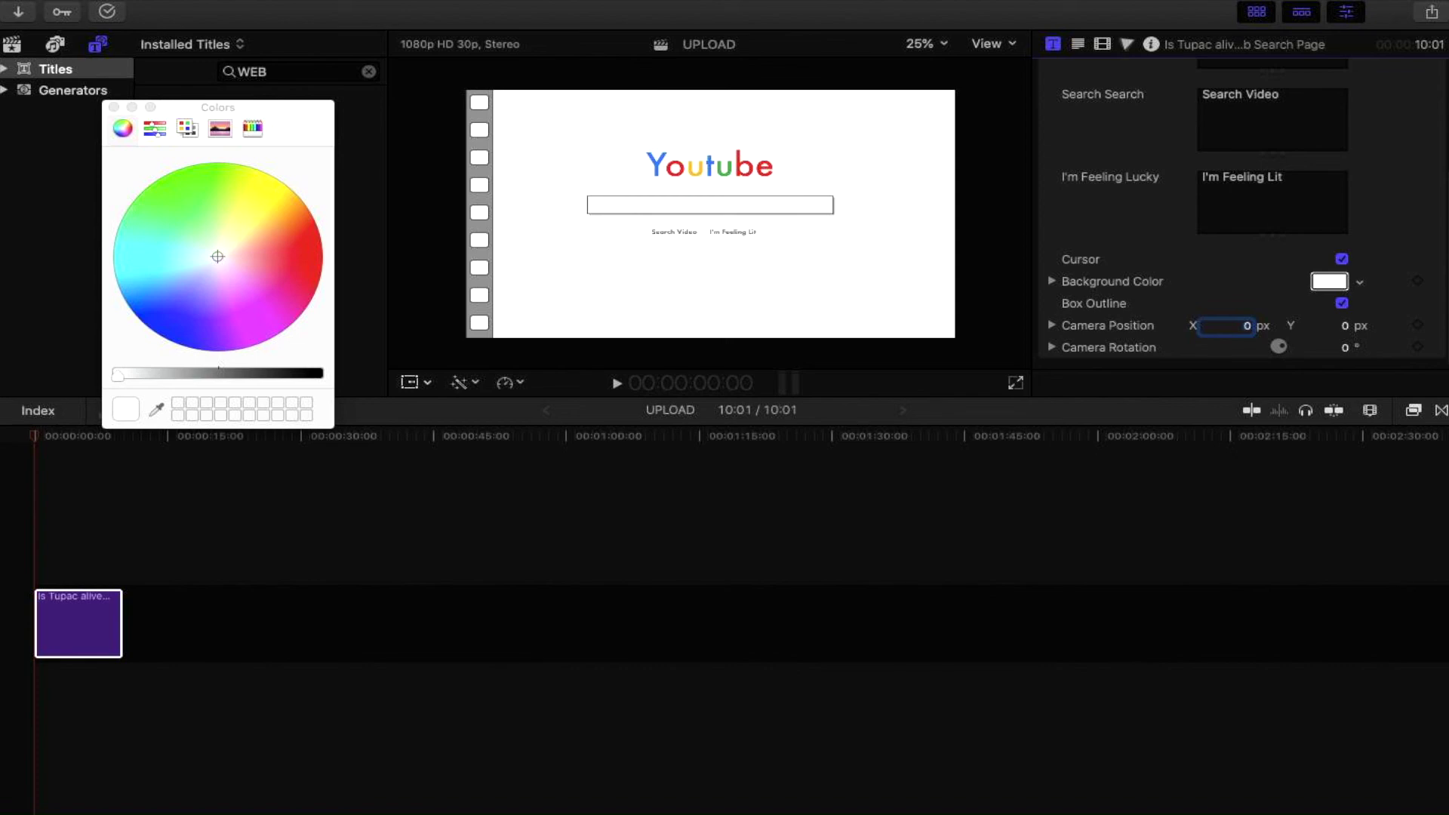
Step: Close the floating Colors window, leaving the Youtube search page title unchanged
left_click(113, 107)
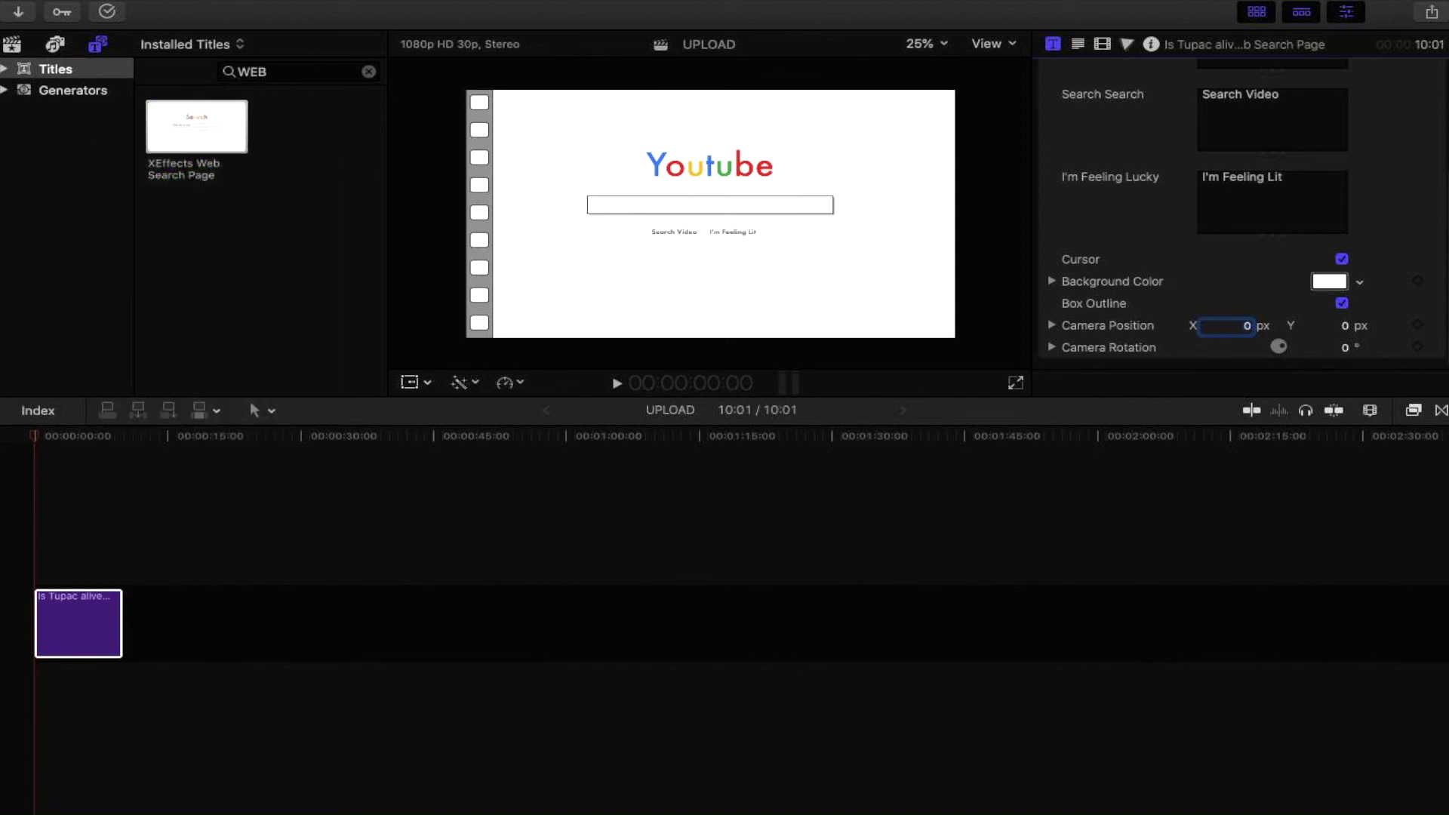